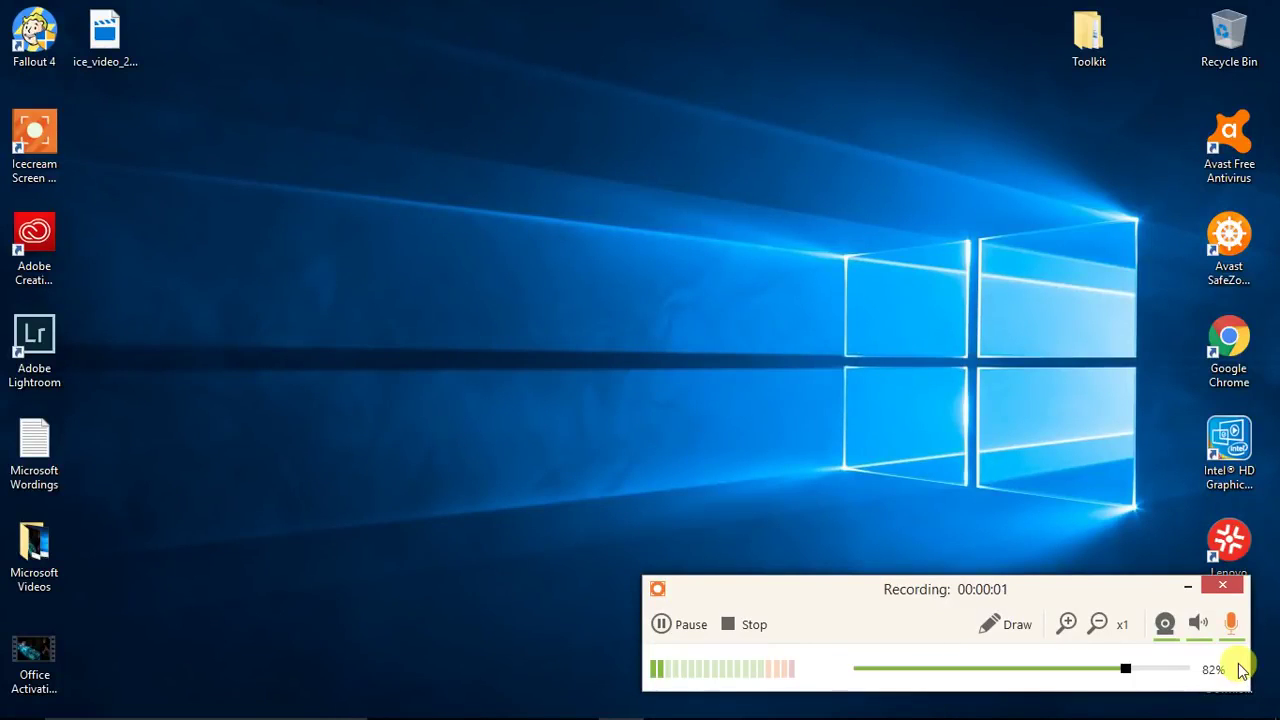
{"action": "left_click", "coordinate": [1194, 592]}
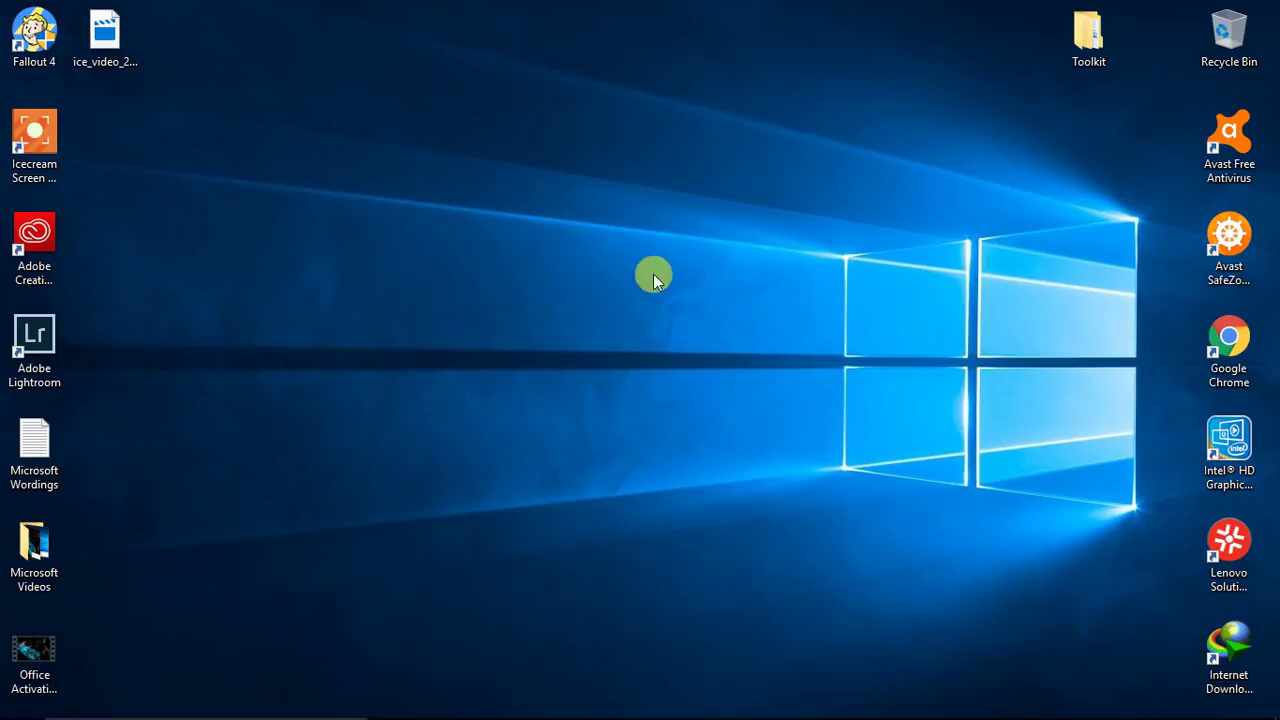
{"action": "right_click", "coordinate": [568, 242]}
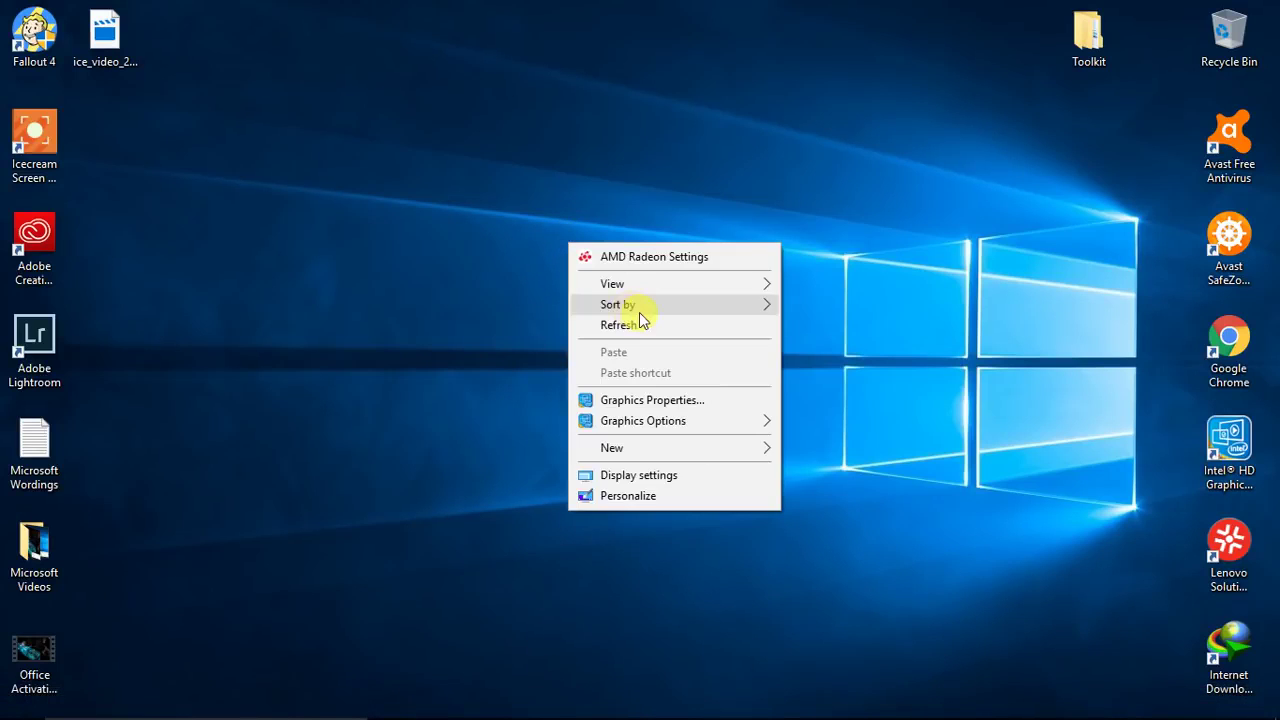
{"action": "left_click", "coordinate": [640, 326]}
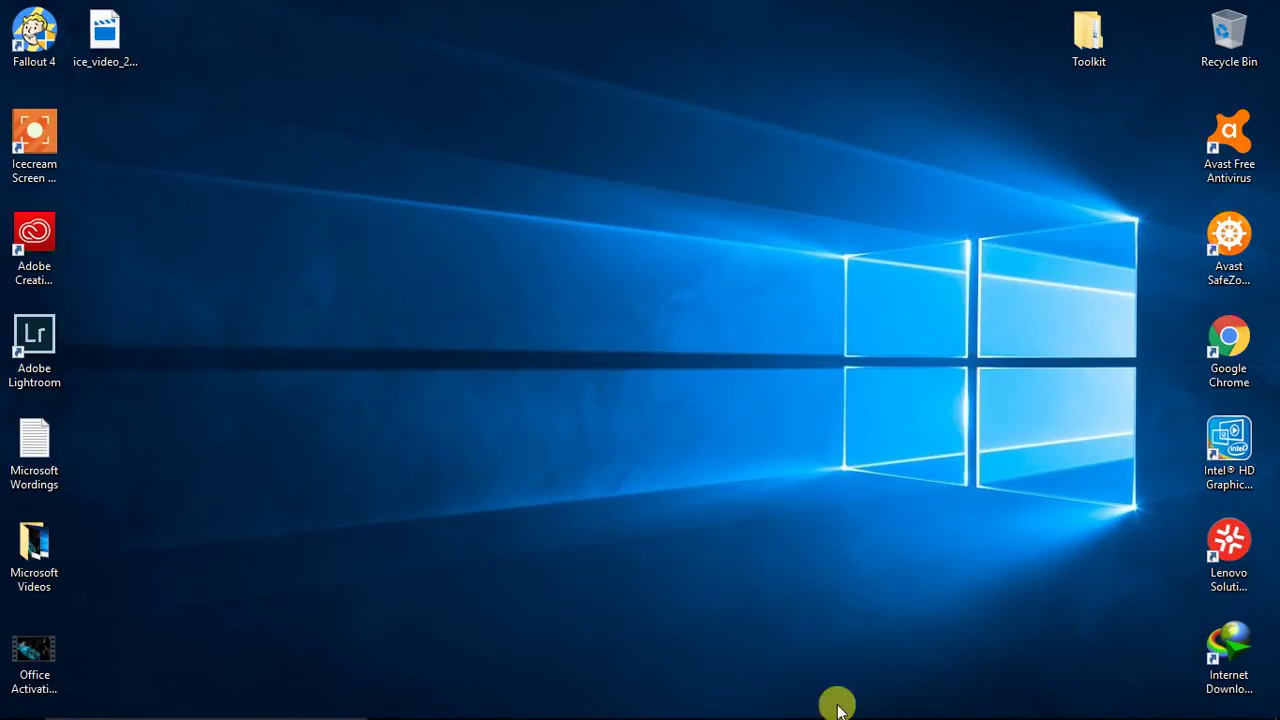
Bring up the Microsoft Wordings notes, read step 1 about installing Microsoft Office 2016, and minimize the notes
{"action": "left_click", "coordinate": [570, 704]}
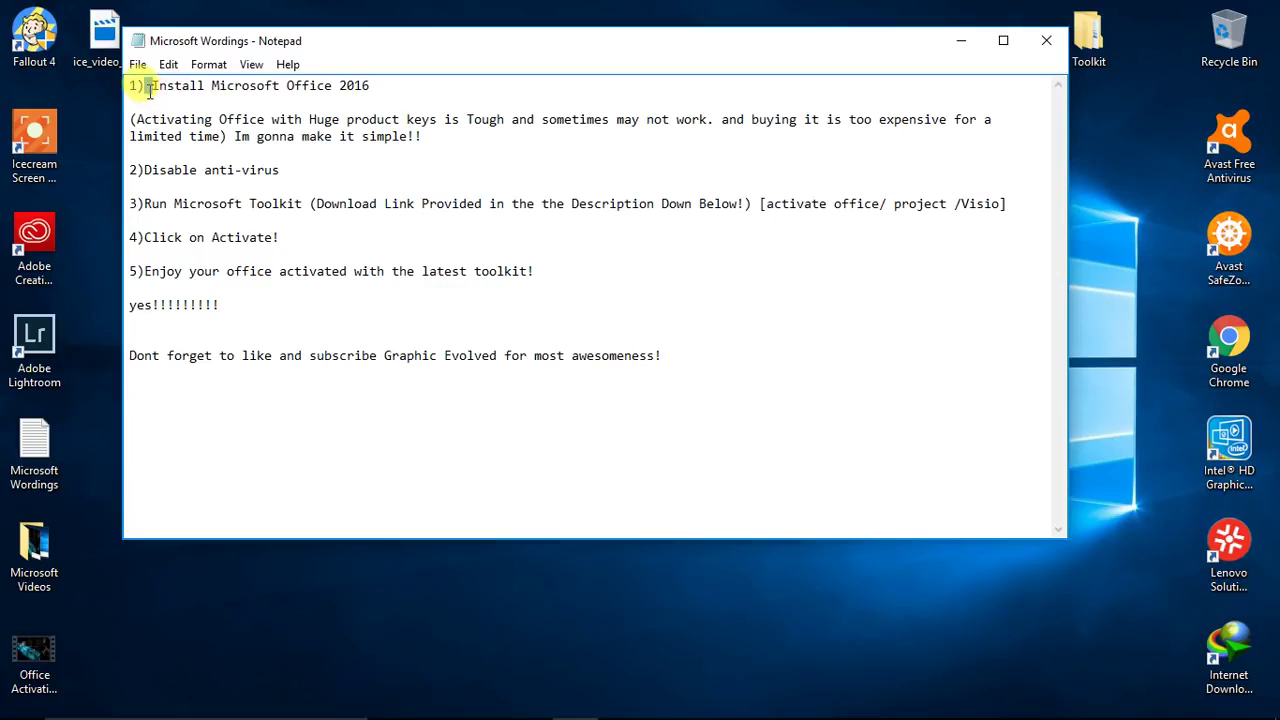
{"action": "left_click_drag", "start_coordinate": [148, 89], "coordinate": [414, 87]}
{"action": "key", "text": "Left"}
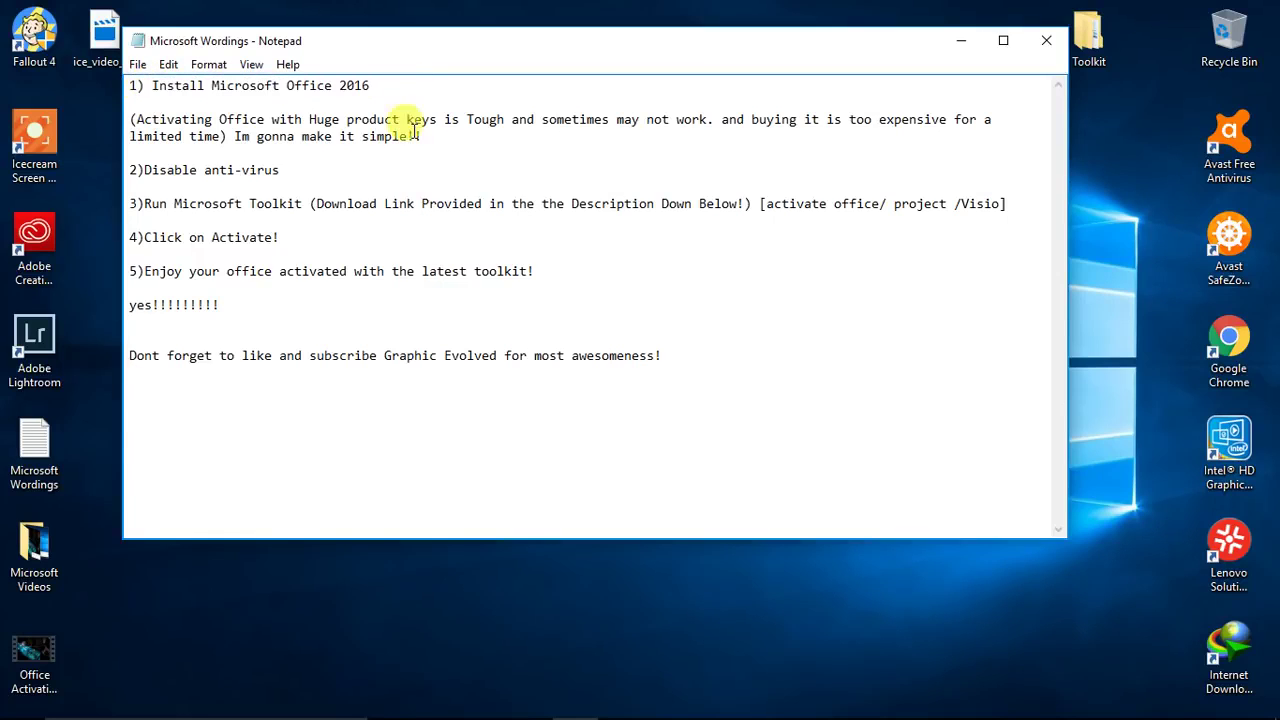
{"action": "key", "text": "End"}
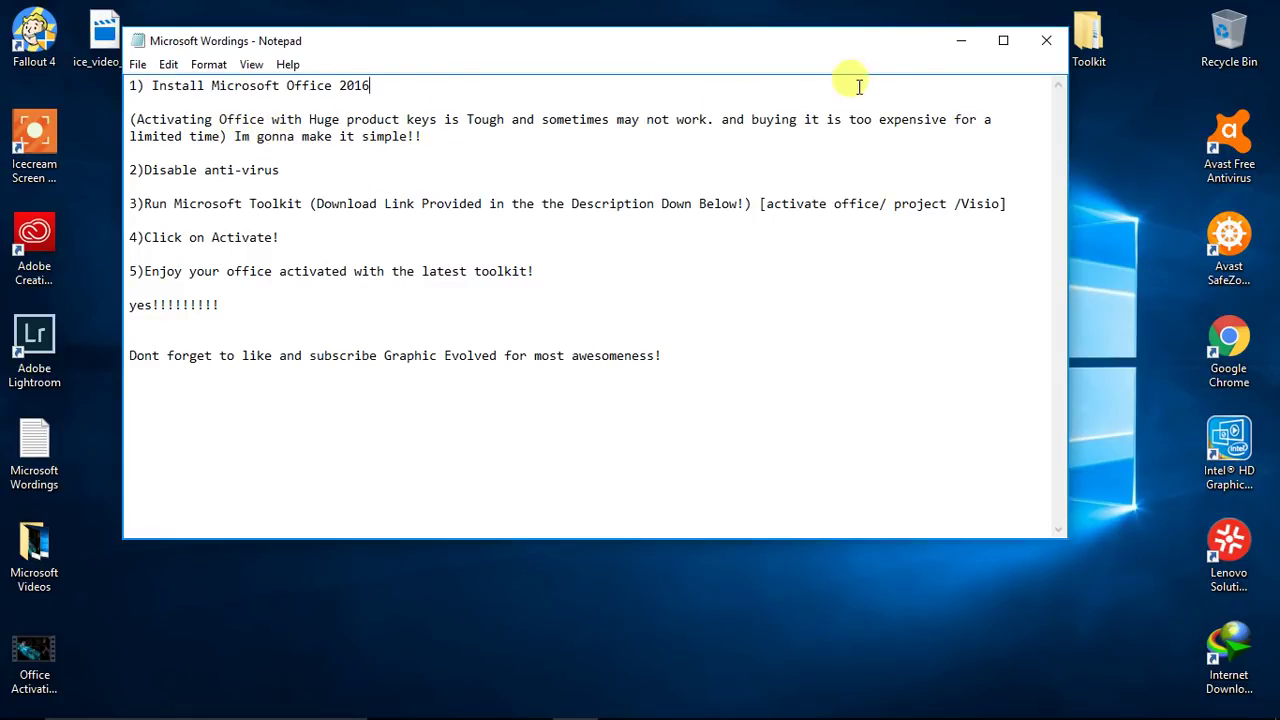
{"action": "left_click", "coordinate": [965, 40]}
Launch Word 2016 from the recently added programs, maximize its window and create a blank document
{"action": "mouse_move", "coordinate": [5, 708]}
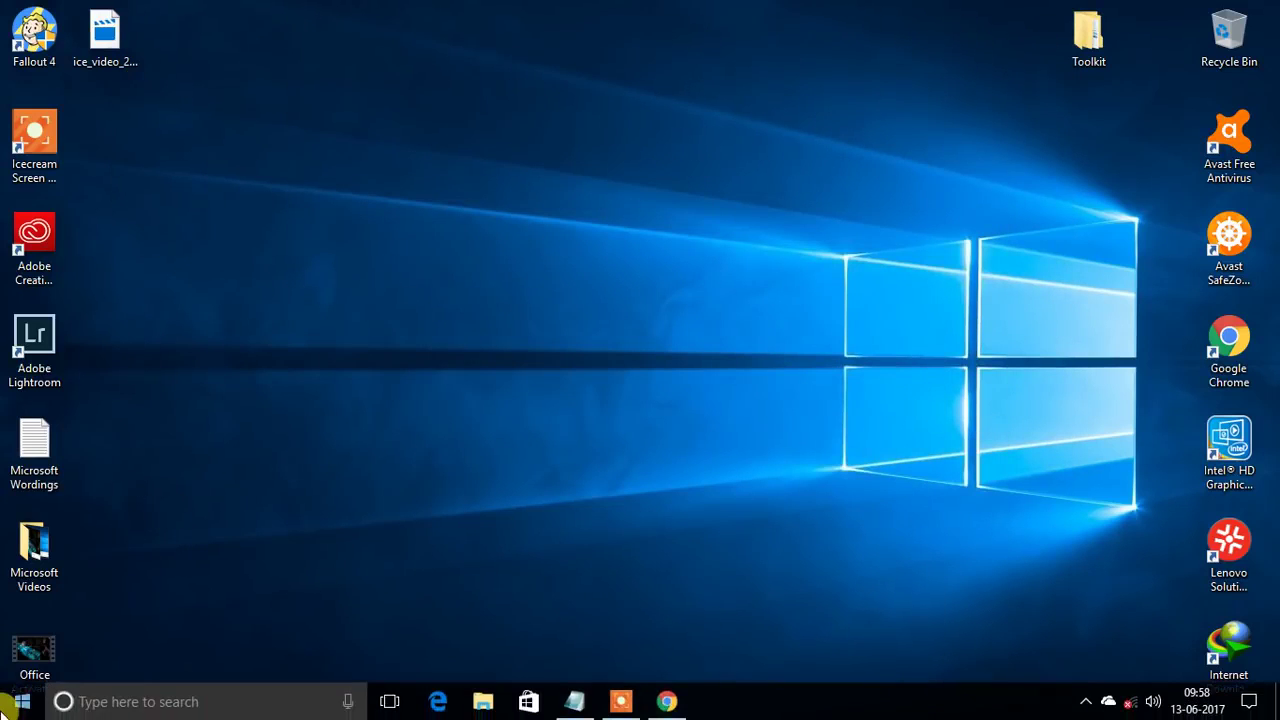
{"action": "left_click", "coordinate": [8, 706]}
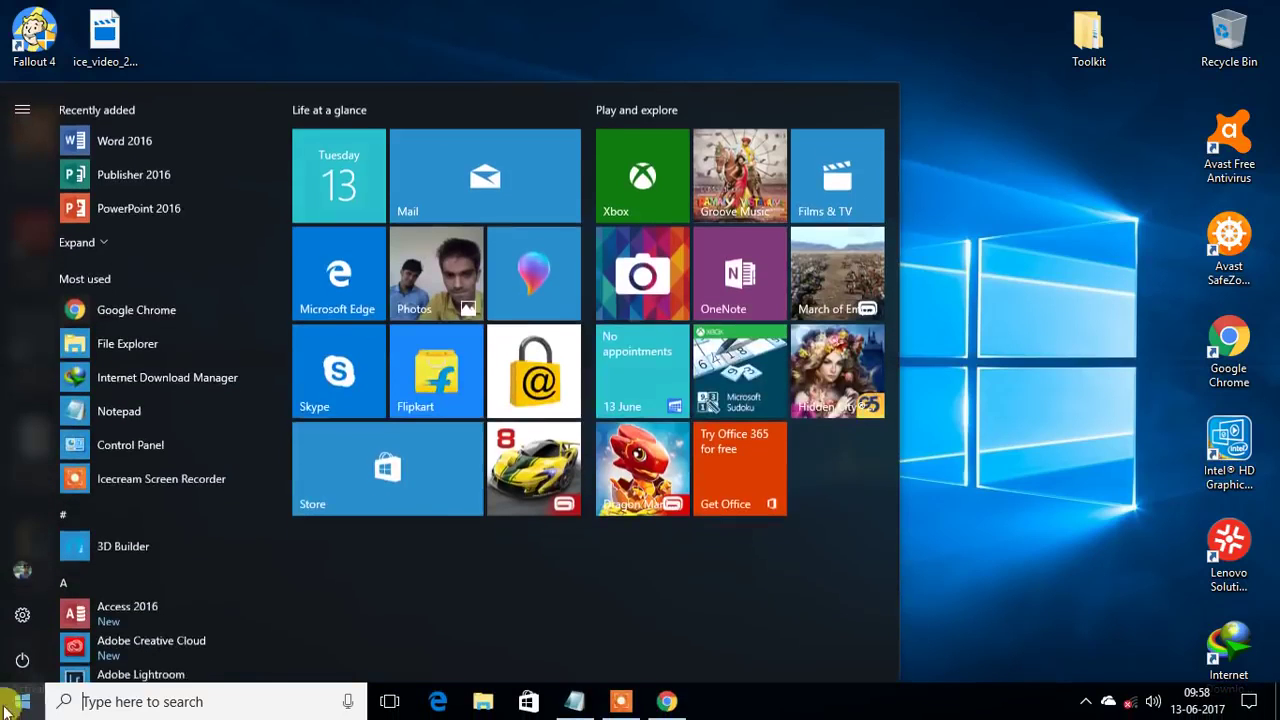
{"action": "left_click", "coordinate": [86, 242]}
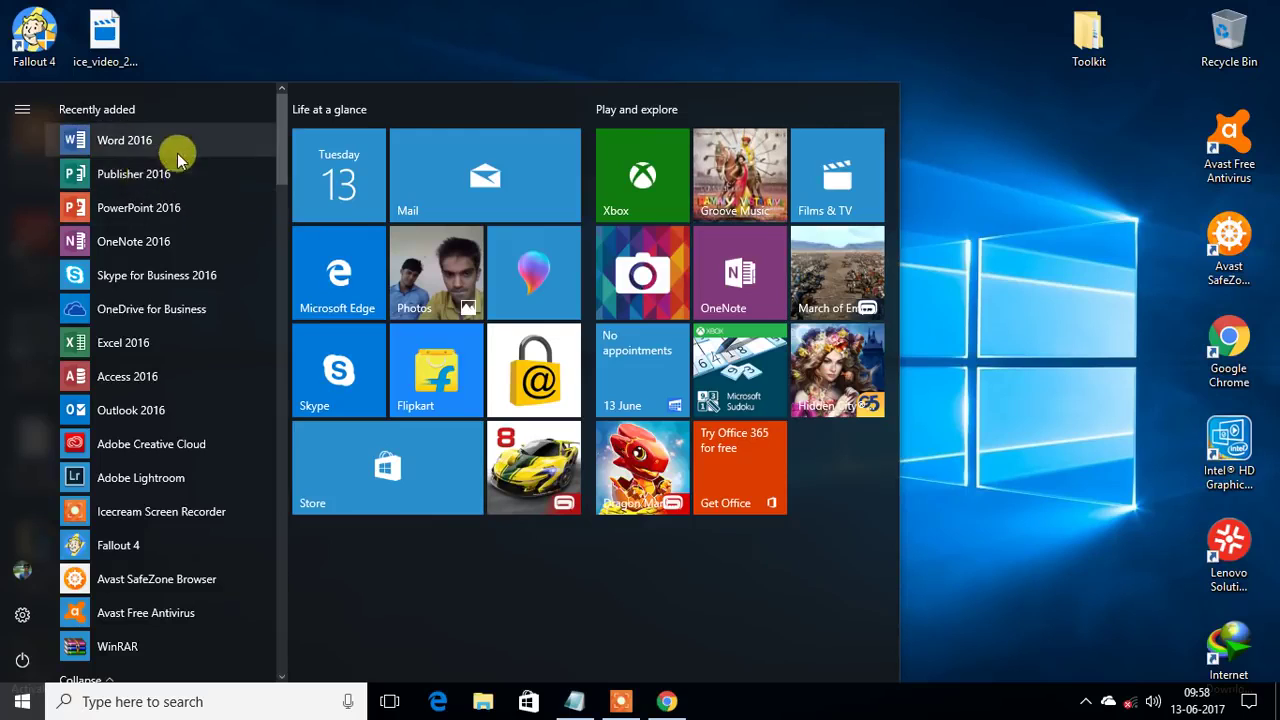
{"action": "left_click", "coordinate": [145, 142]}
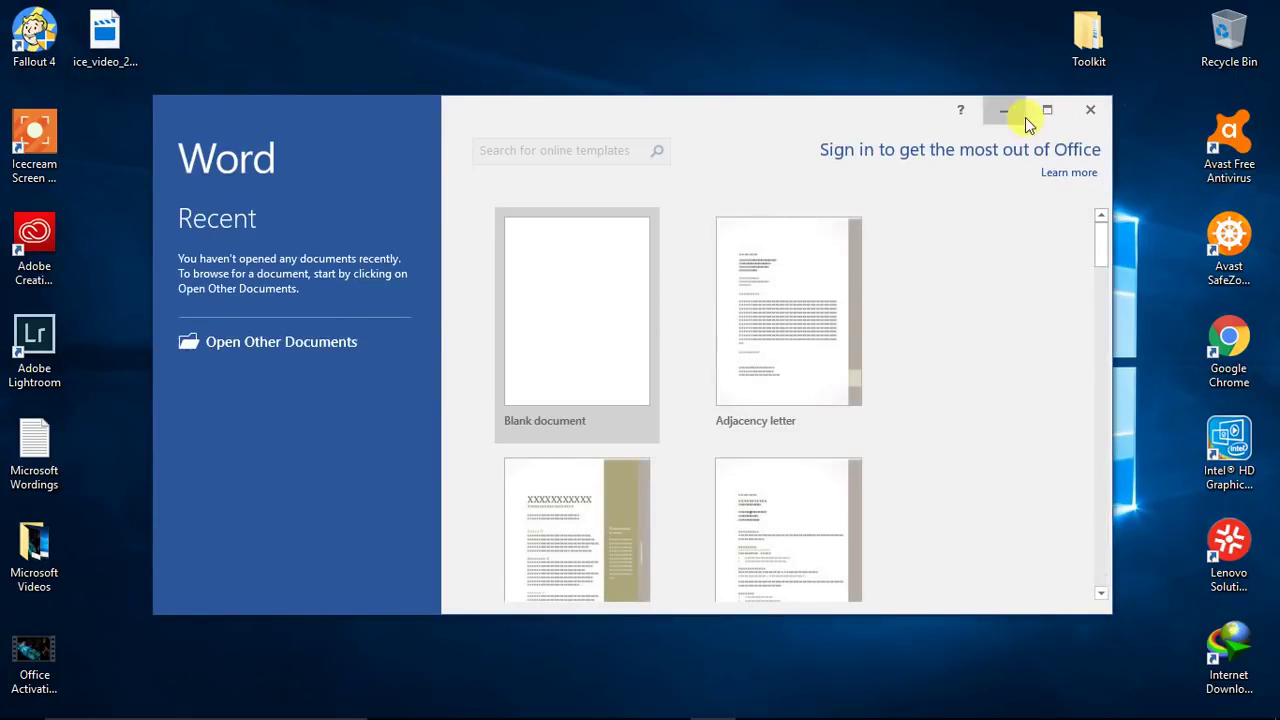
{"action": "left_click", "coordinate": [1056, 114]}
{"action": "left_click", "coordinate": [443, 240]}
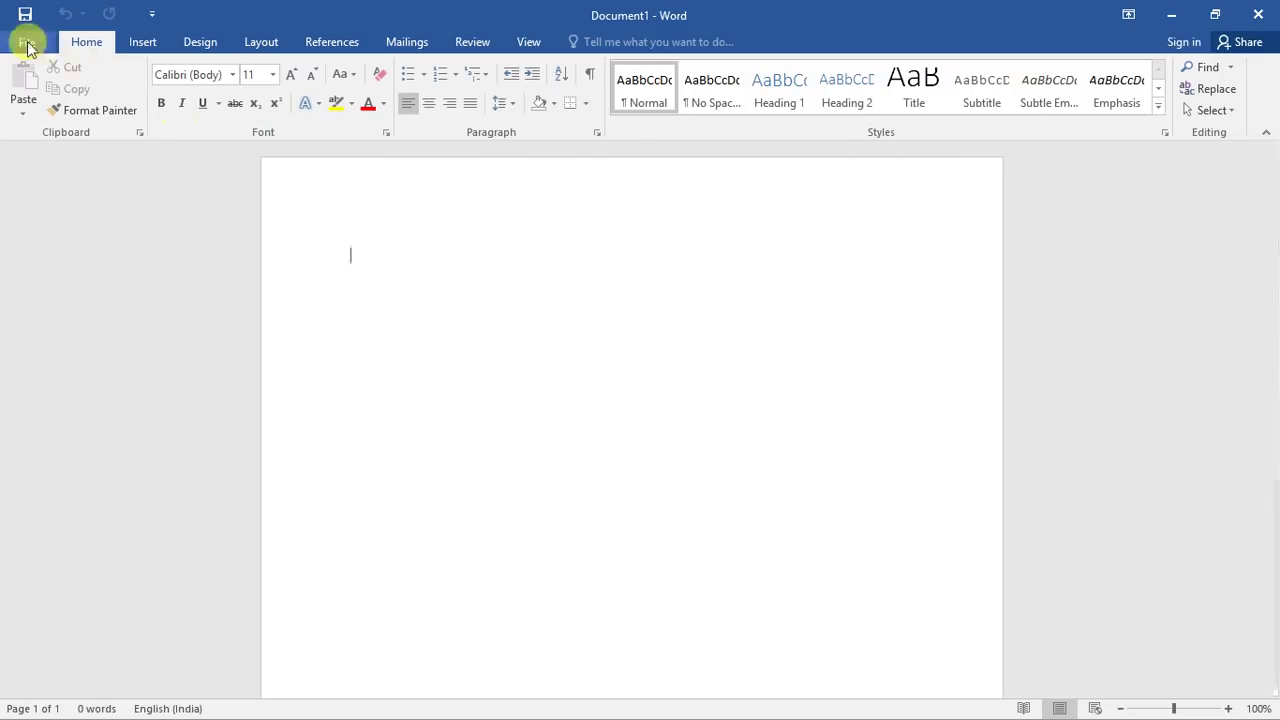
Examine the Office product and activation information on Word's Account page, and close Word
{"action": "left_click", "coordinate": [25, 40]}
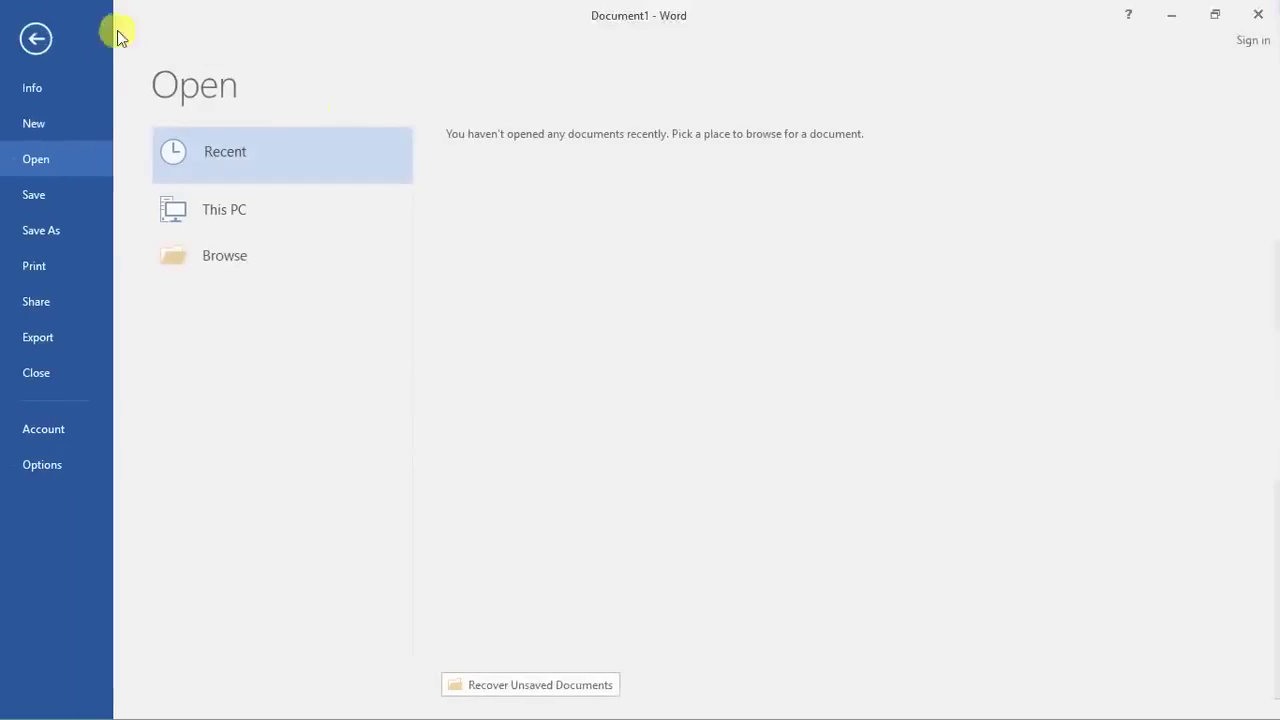
{"action": "left_click", "coordinate": [52, 424]}
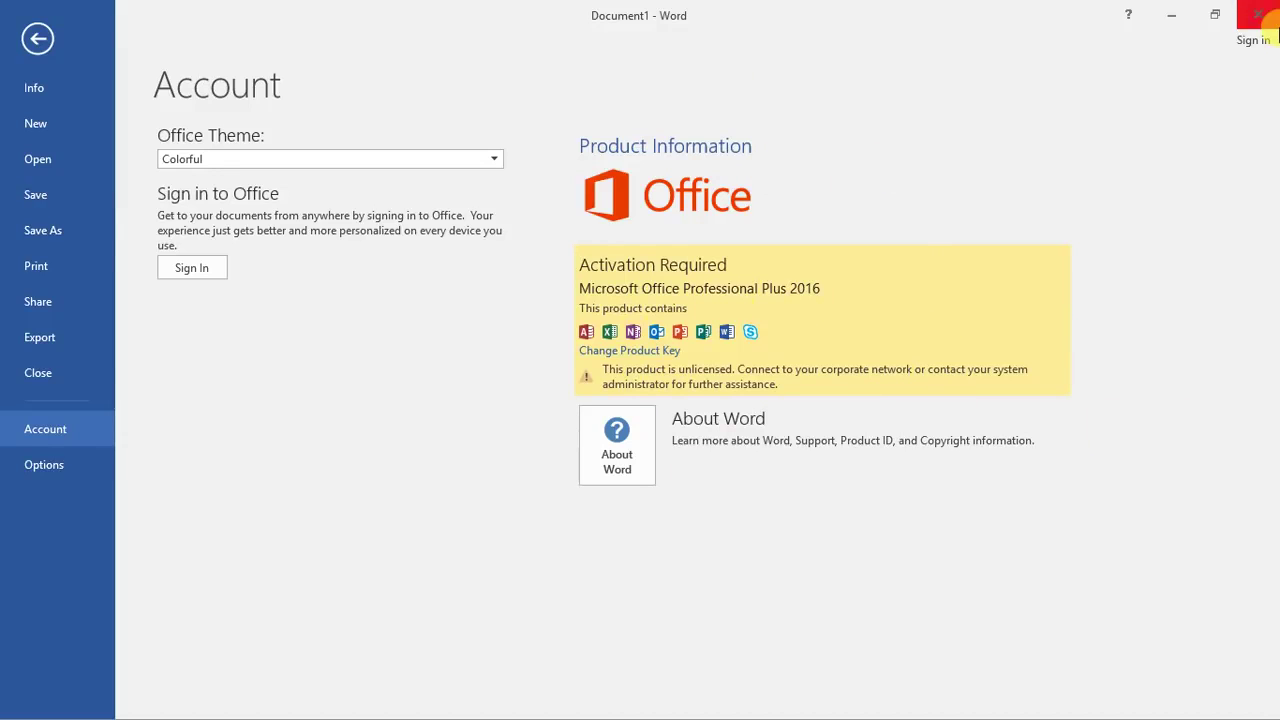
{"action": "left_click", "coordinate": [1268, 22]}
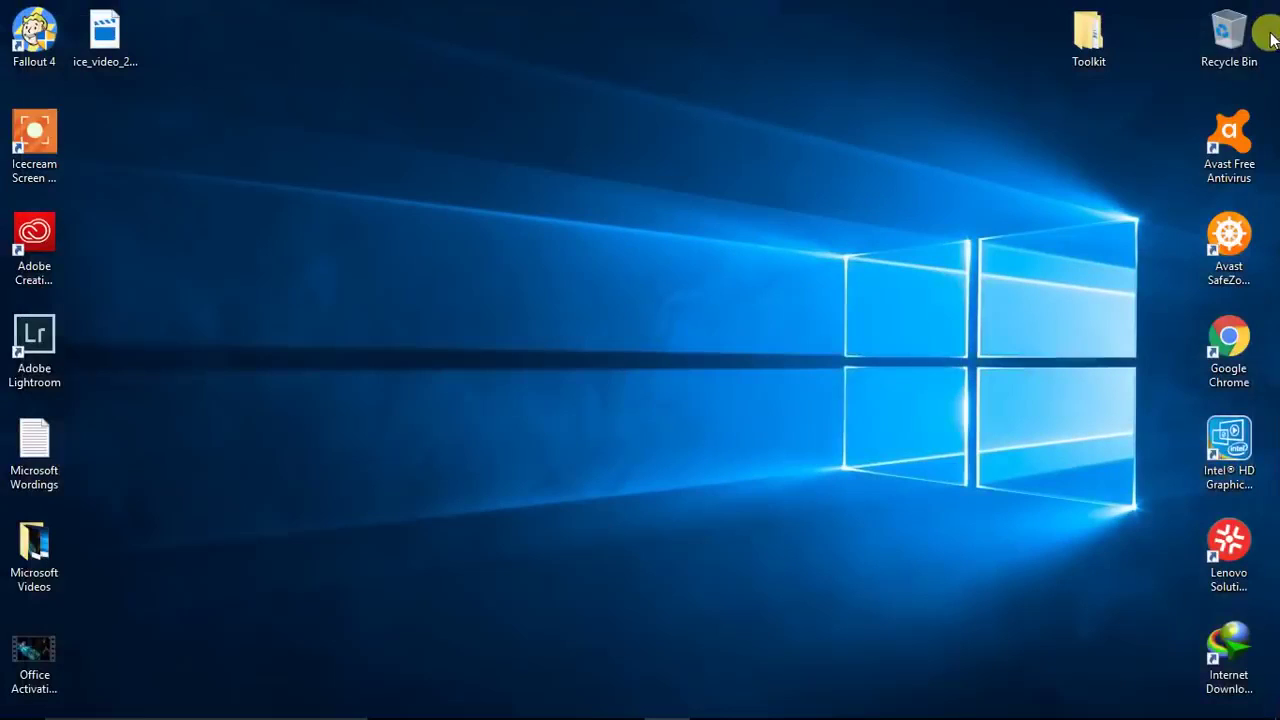
{"action": "right_click", "coordinate": [410, 175]}
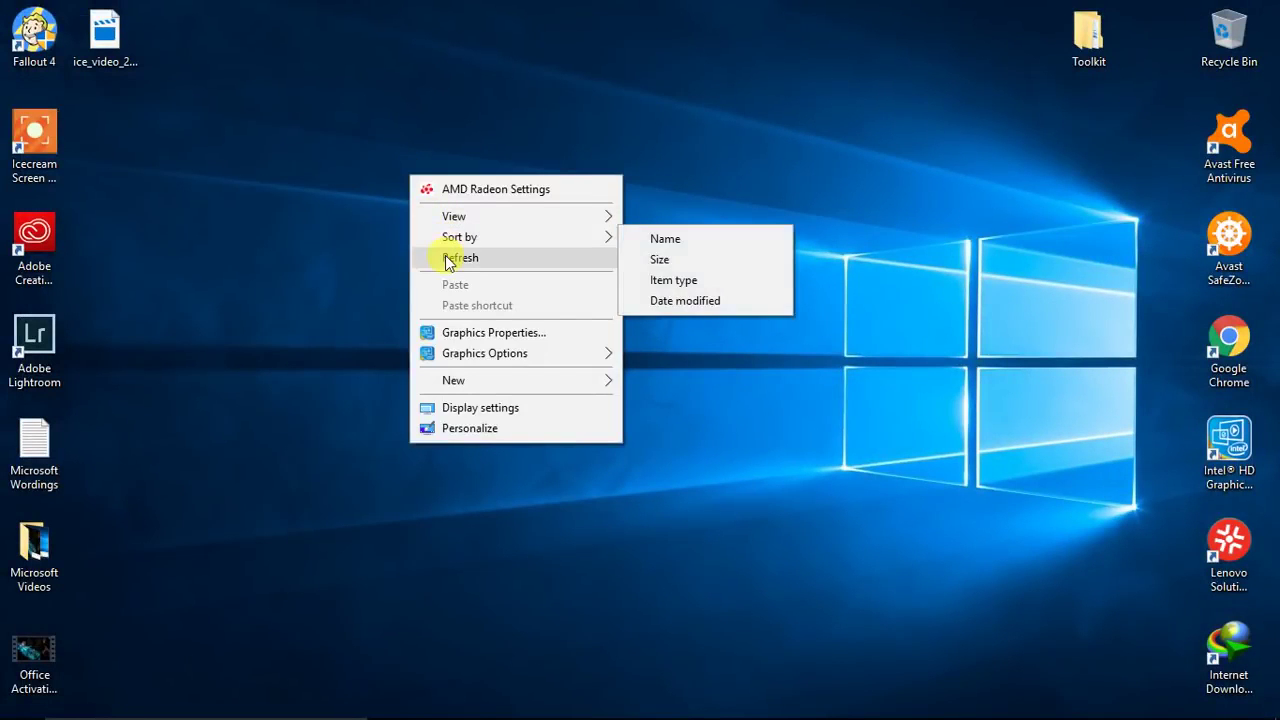
{"action": "left_click", "coordinate": [434, 257]}
Read step 3 of the Microsoft Wordings notes about Microsoft Toolkit, its download link and the supported products, and minimize the notes
{"action": "mouse_move", "coordinate": [586, 692]}
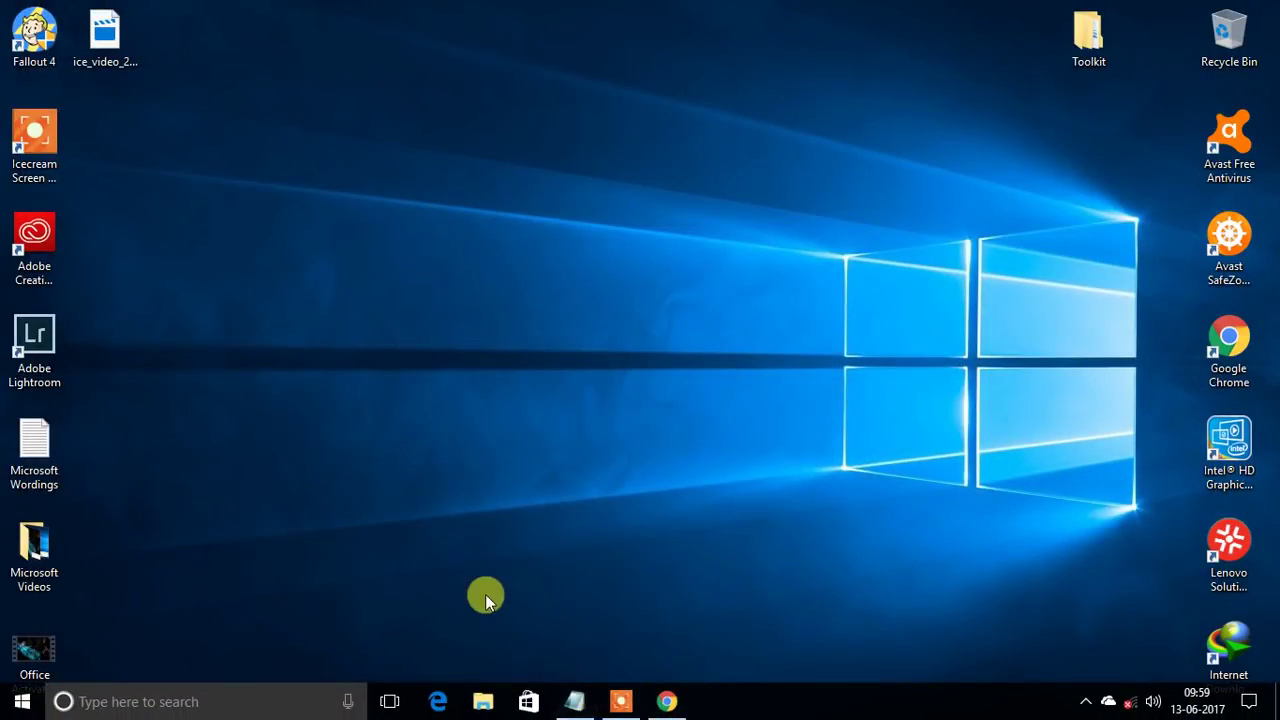
{"action": "left_click", "coordinate": [562, 702]}
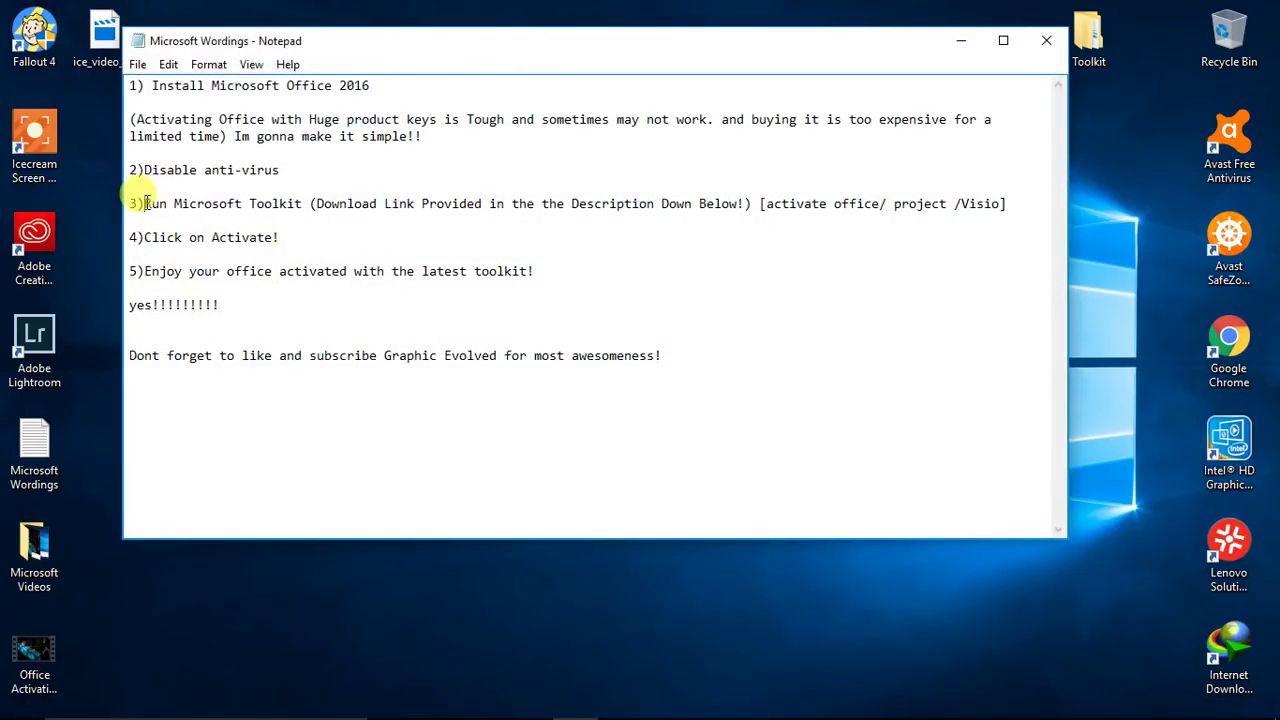
{"action": "left_click_drag", "start_coordinate": [145, 204], "coordinate": [305, 204]}
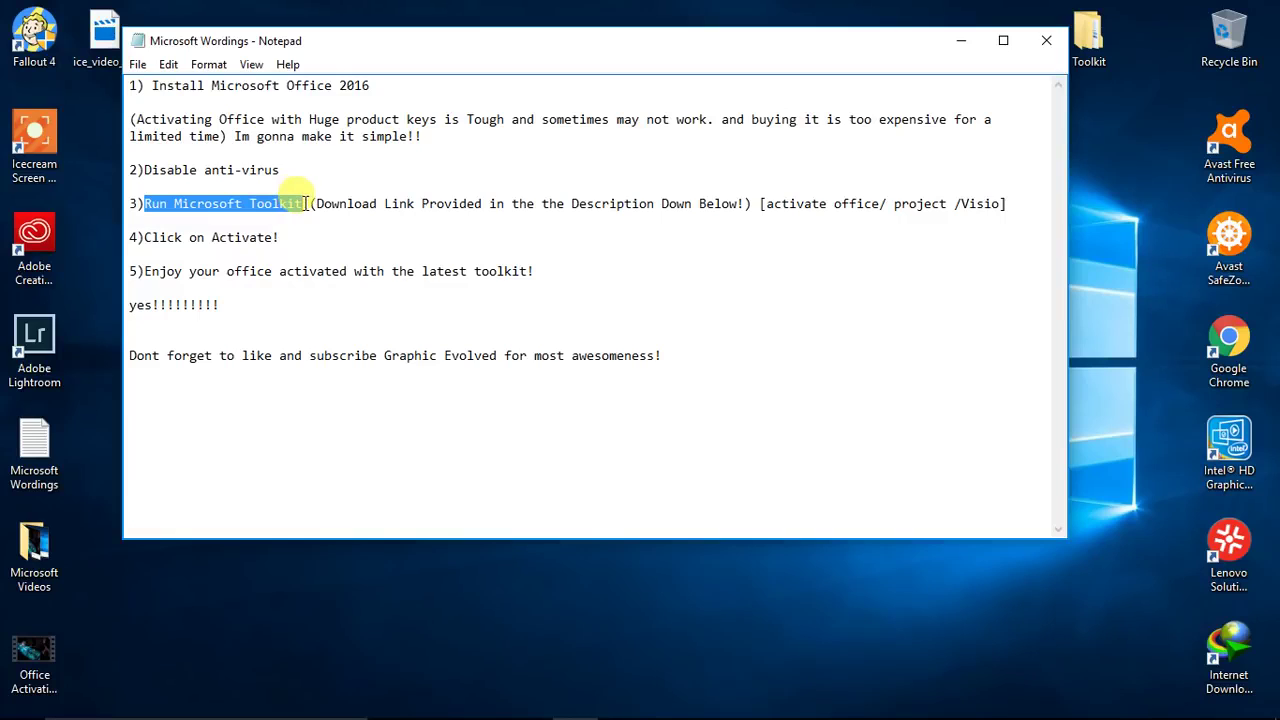
{"action": "left_click", "coordinate": [317, 207]}
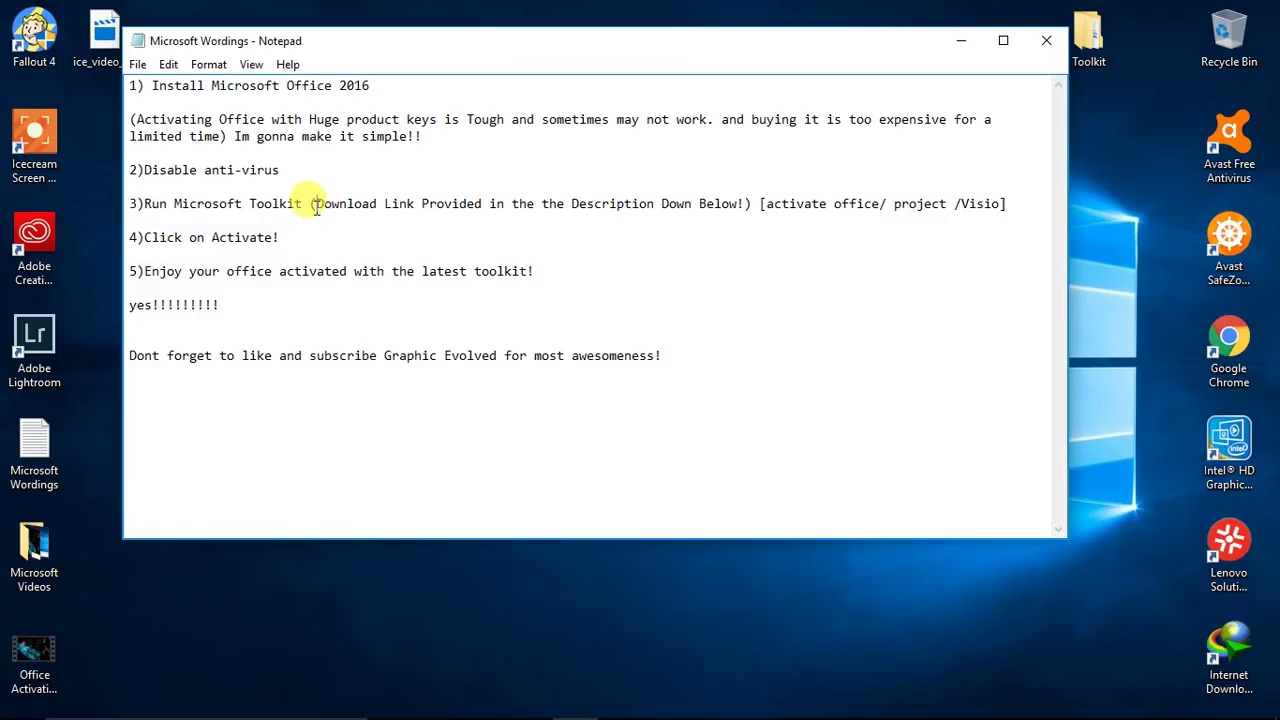
{"action": "left_click_drag", "start_coordinate": [316, 207], "coordinate": [746, 204]}
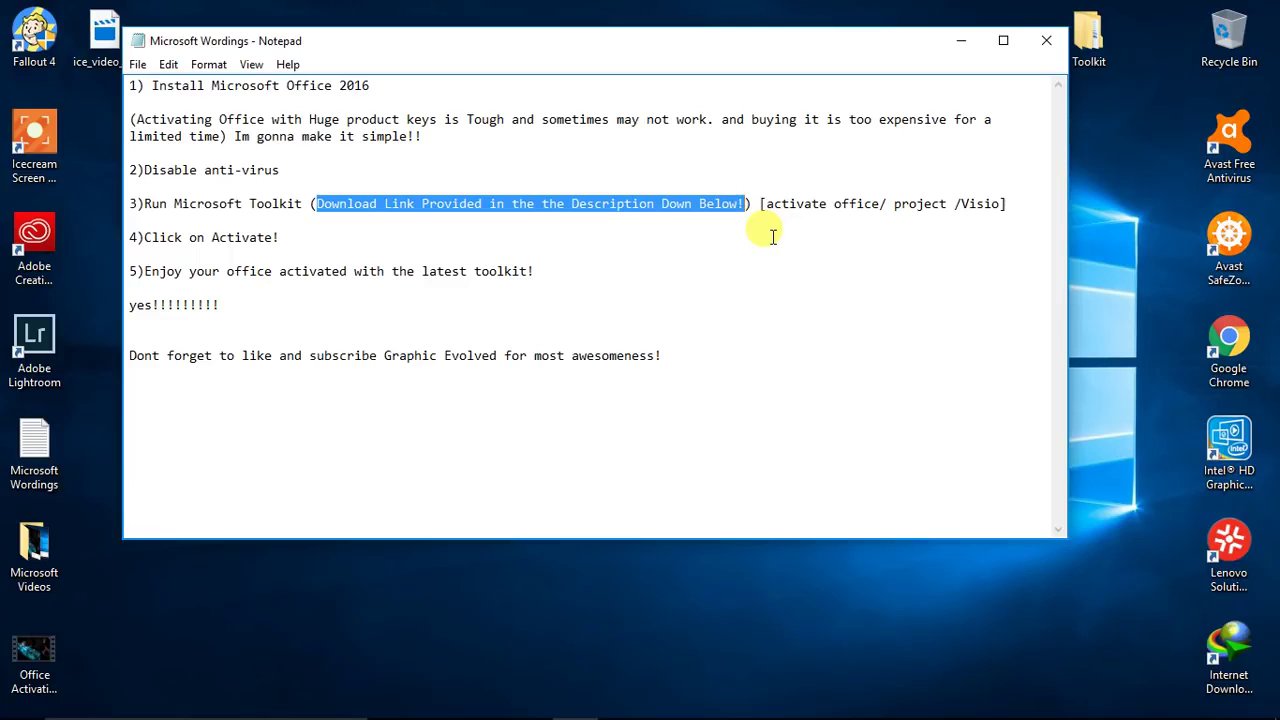
{"action": "left_click", "coordinate": [767, 196]}
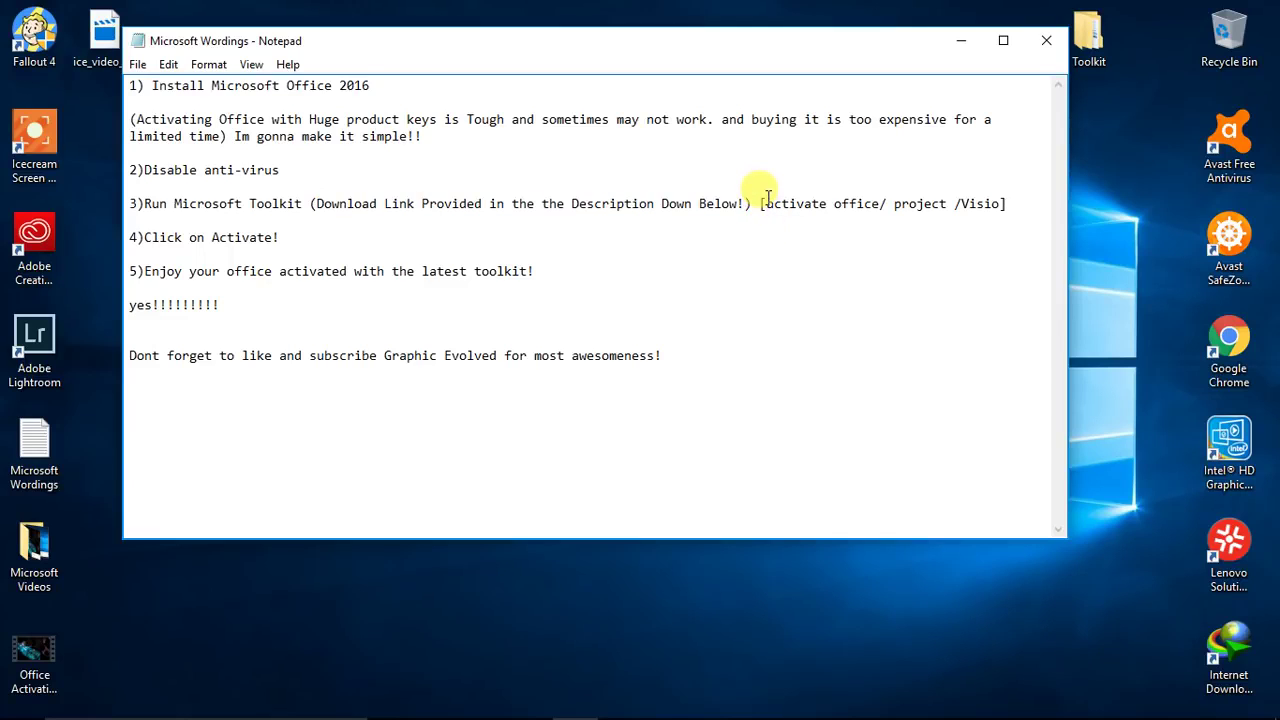
{"action": "left_click_drag", "start_coordinate": [767, 196], "coordinate": [1010, 210]}
{"action": "left_click", "coordinate": [1010, 208]}
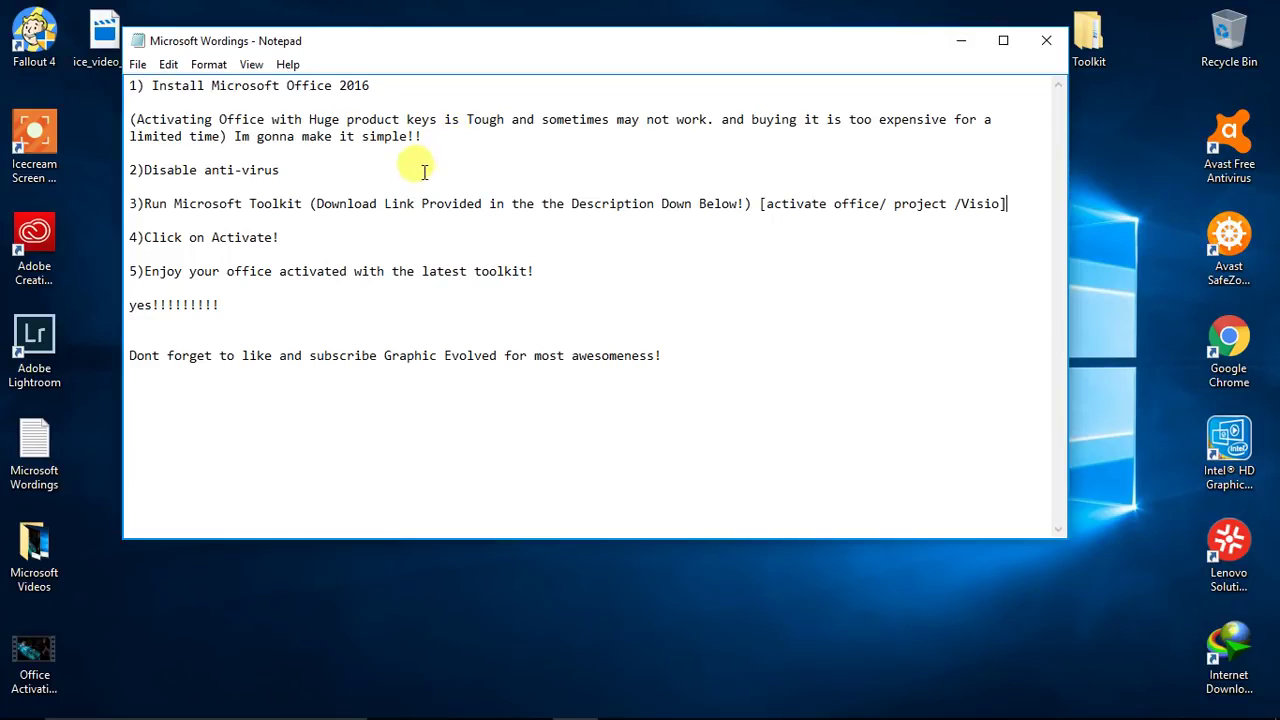
{"action": "left_click", "coordinate": [961, 41]}
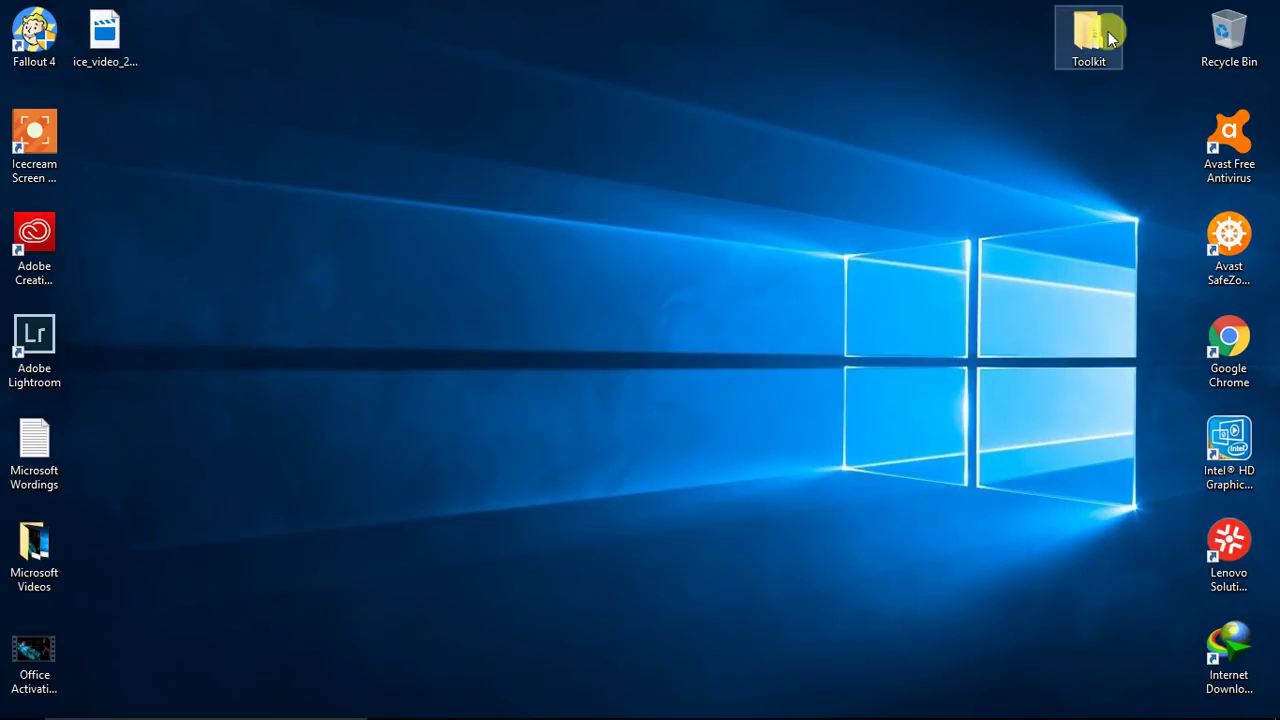
Reopen the Microsoft Wordings notes, read step 2 about disabling the anti-virus, and minimize the notes
{"action": "left_click", "coordinate": [585, 712]}
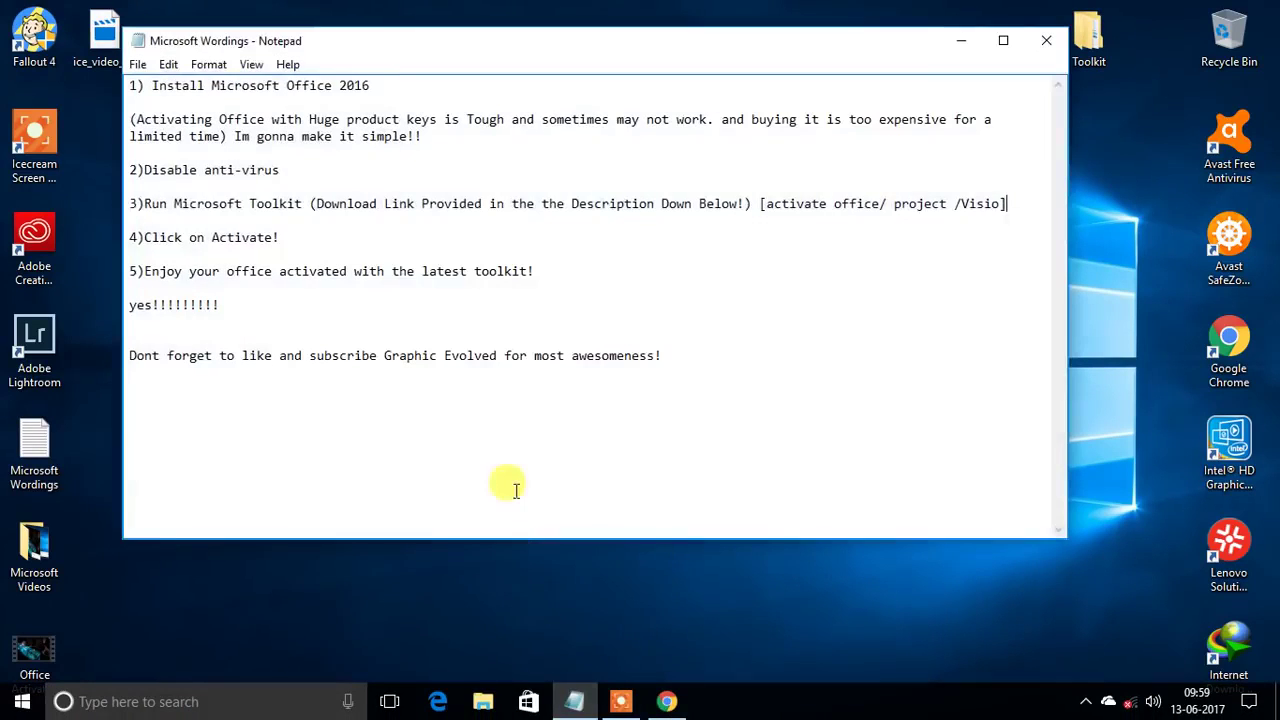
{"action": "left_click_drag", "start_coordinate": [144, 170], "coordinate": [321, 173]}
{"action": "left_click", "coordinate": [321, 173]}
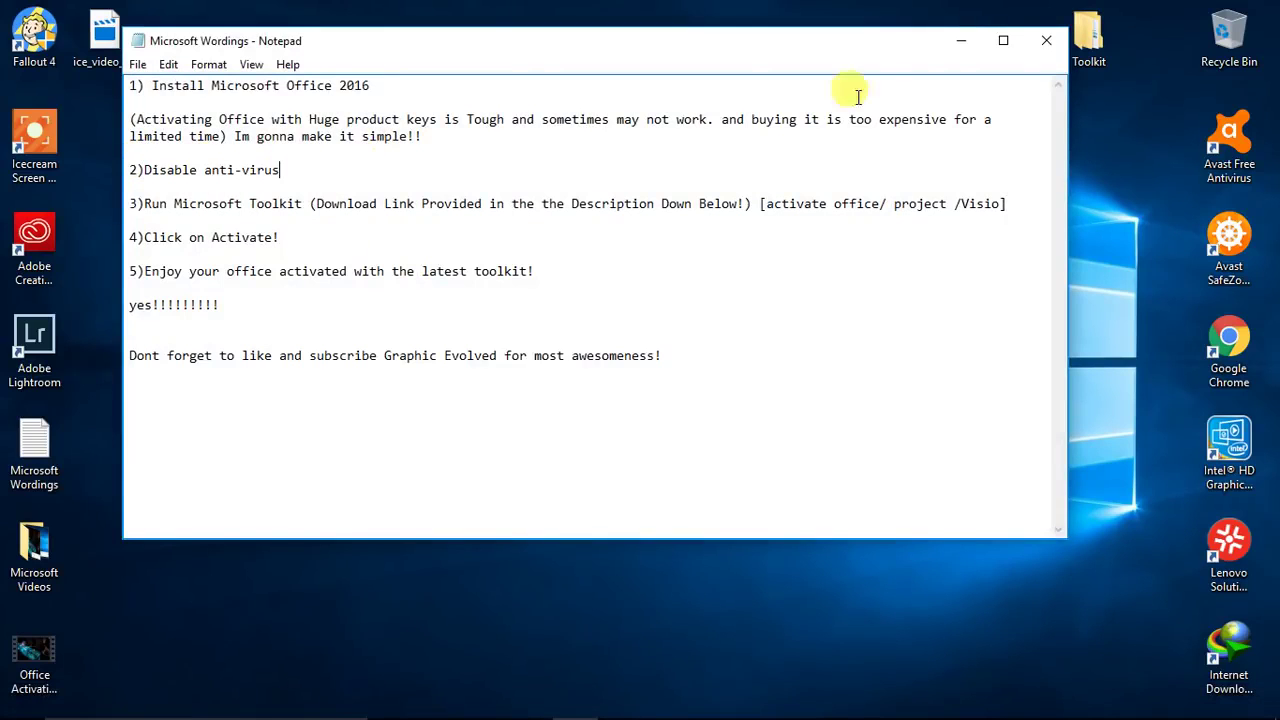
{"action": "left_click", "coordinate": [961, 41]}
{"action": "right_click", "coordinate": [849, 52]}
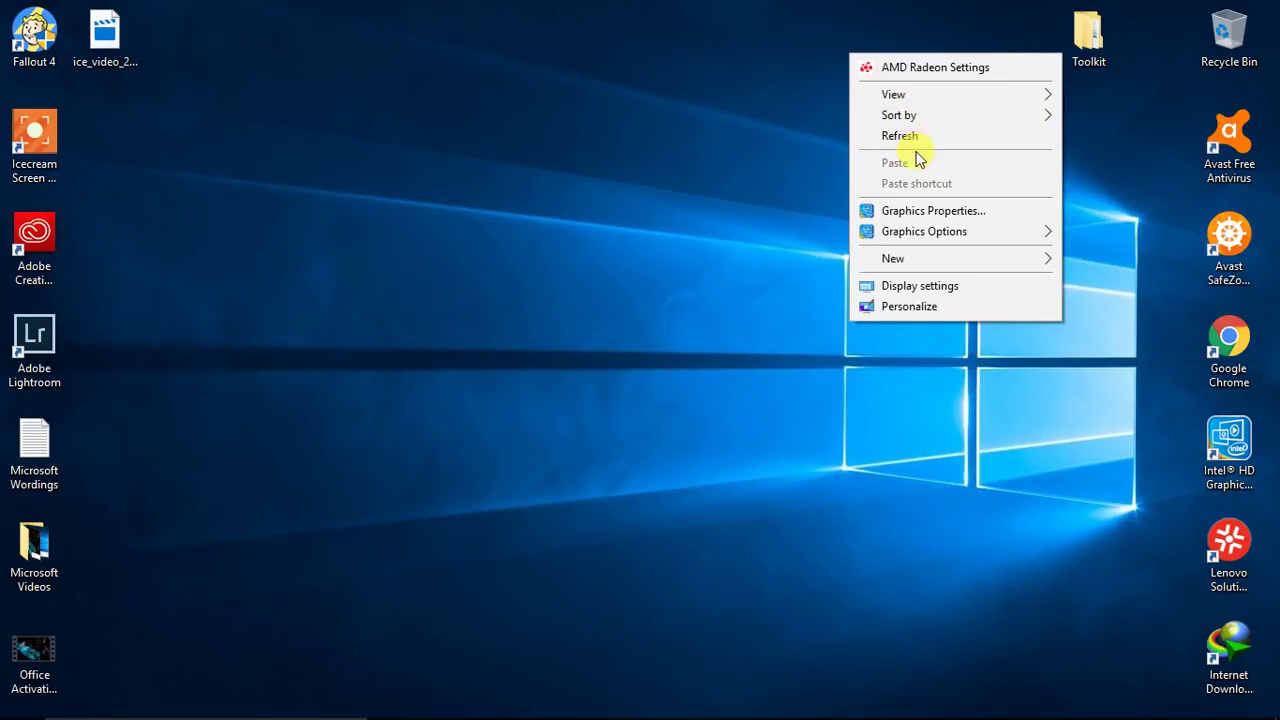
{"action": "left_click", "coordinate": [912, 137]}
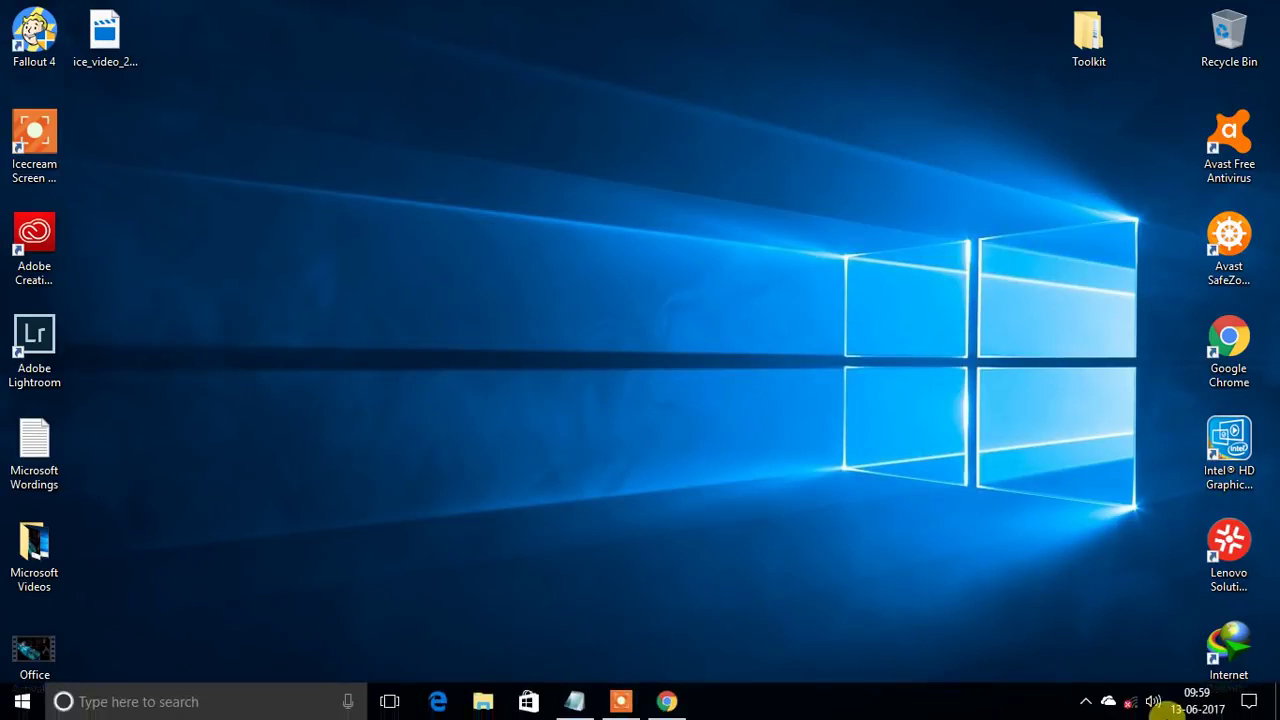
Open the Avast Free Antivirus main window from its hidden notification-area icon and shift it slightly on the desktop
{"action": "left_click", "coordinate": [1088, 698]}
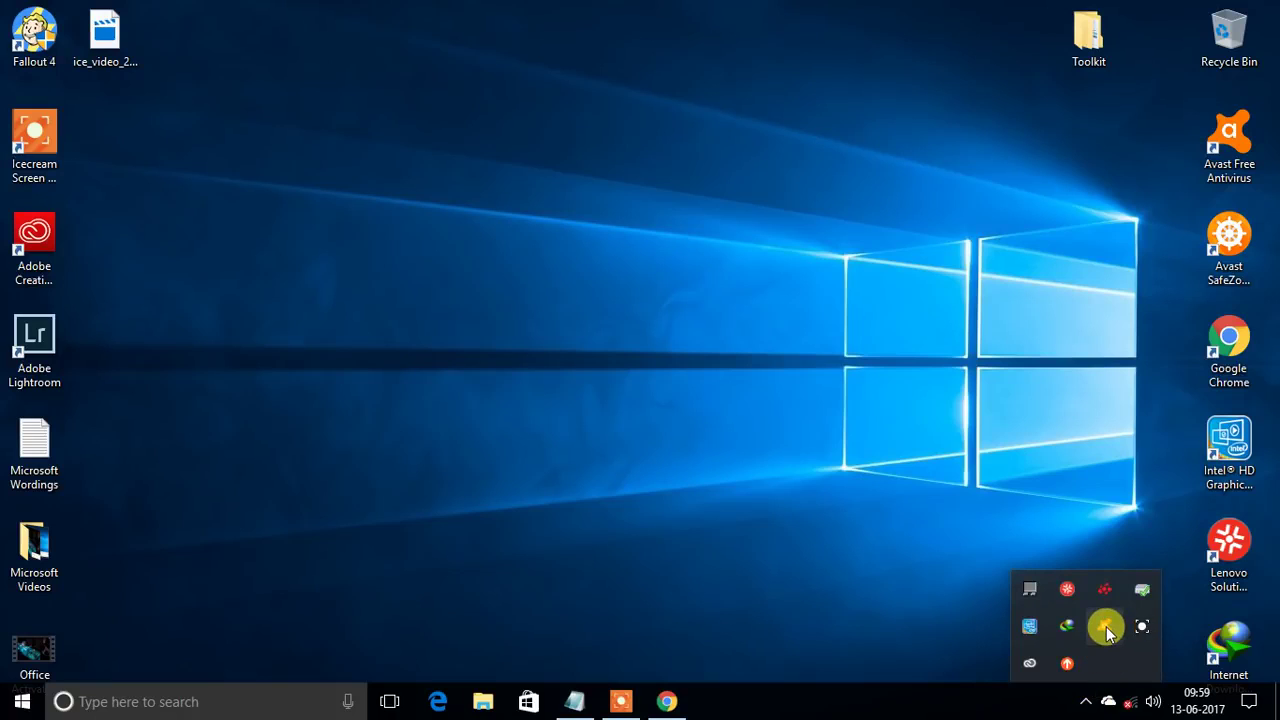
{"action": "right_click", "coordinate": [879, 494]}
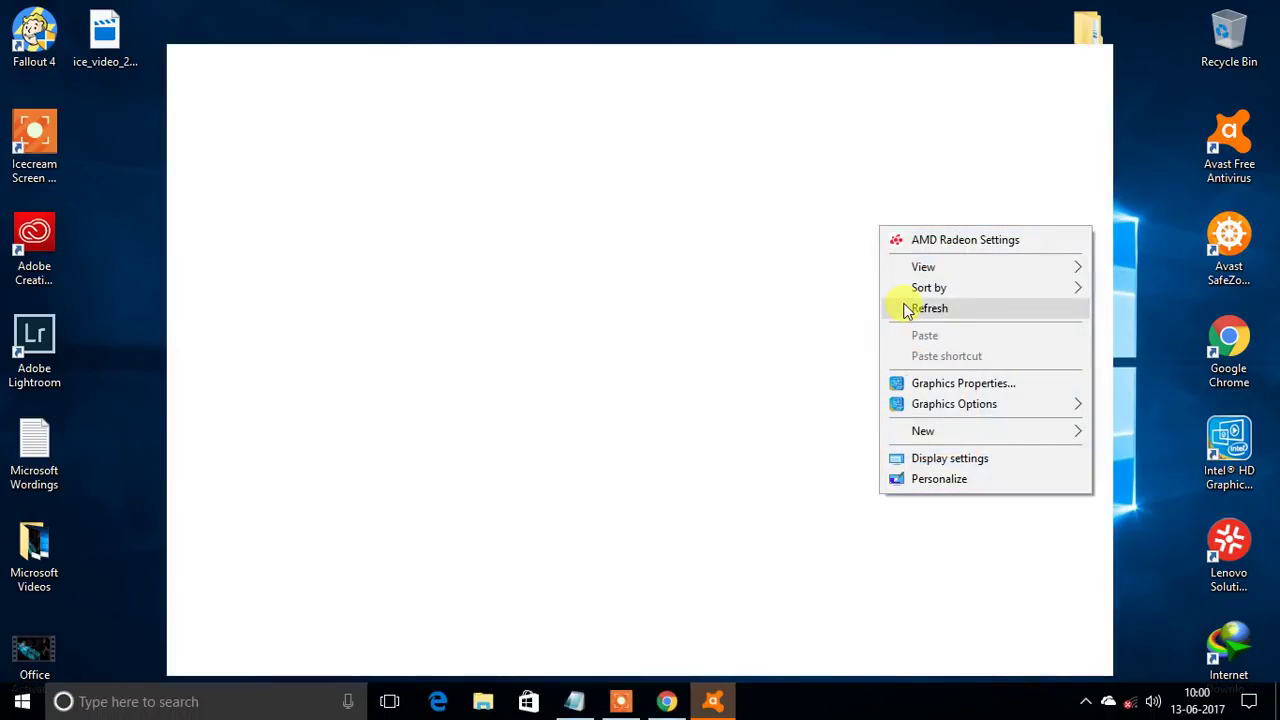
{"action": "left_click", "coordinate": [906, 308]}
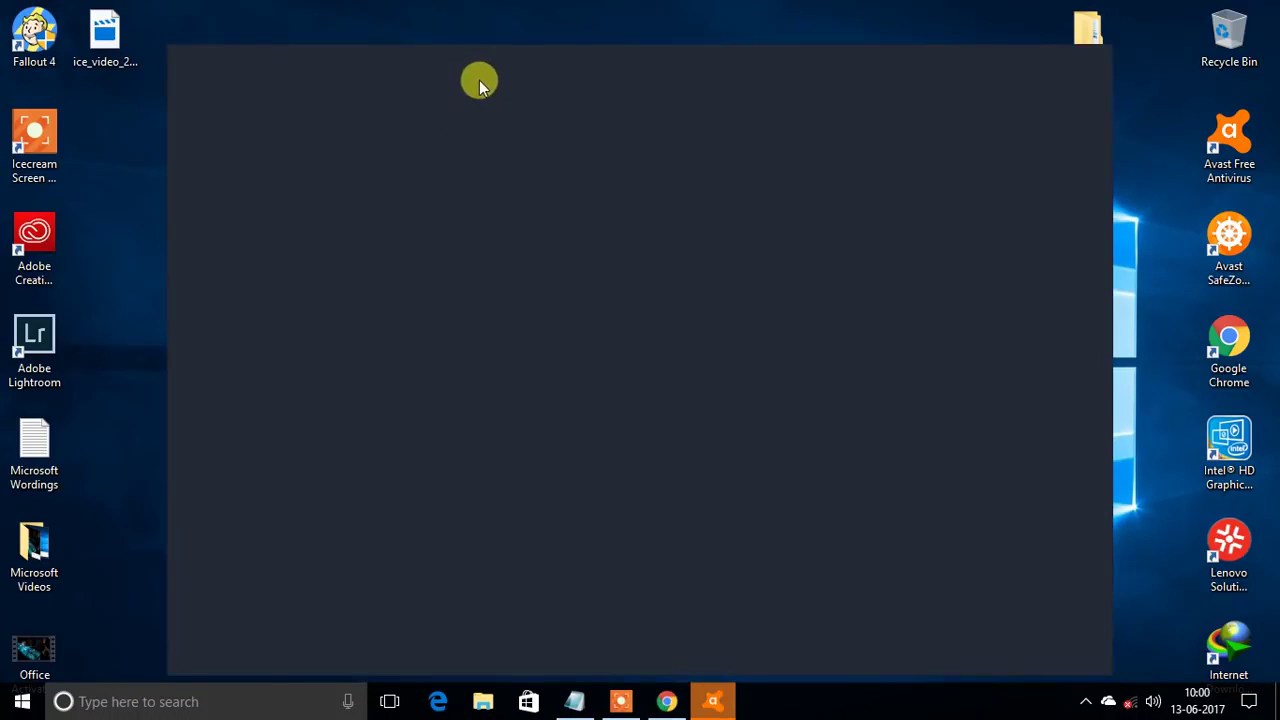
{"action": "mouse_move", "coordinate": [575, 74]}
{"action": "left_mouse_down"}
{"action": "mouse_move", "coordinate": [583, 24]}
{"action": "mouse_move", "coordinate": [587, 69]}
{"action": "left_mouse_up"}
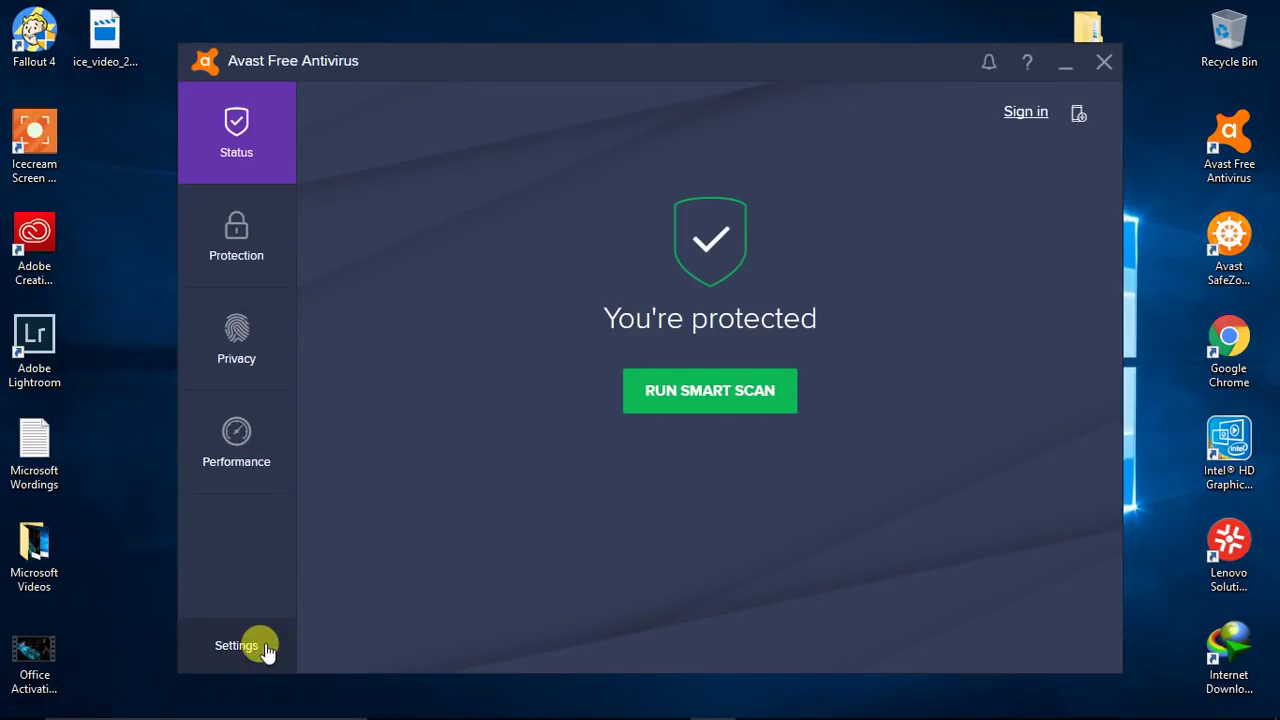
Turn off the File System Shield in Avast's component settings, save the change, and close the antivirus window
{"action": "left_click", "coordinate": [262, 645]}
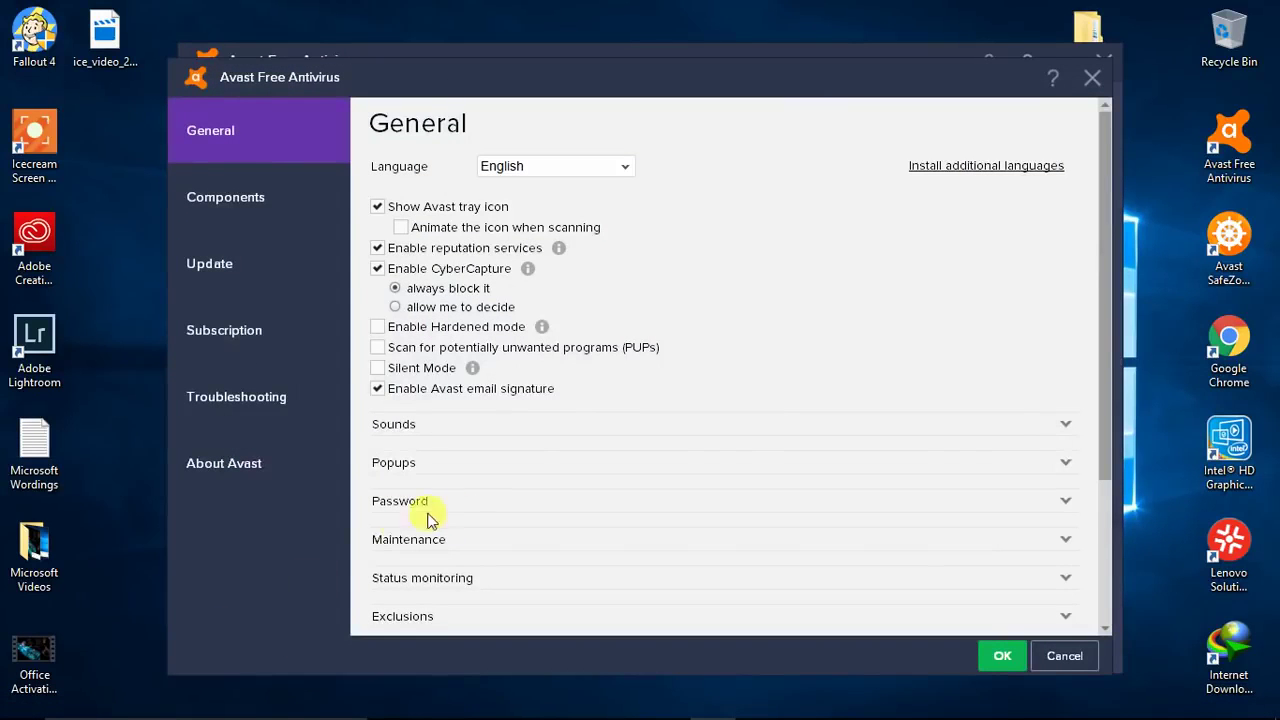
{"action": "left_click", "coordinate": [229, 199]}
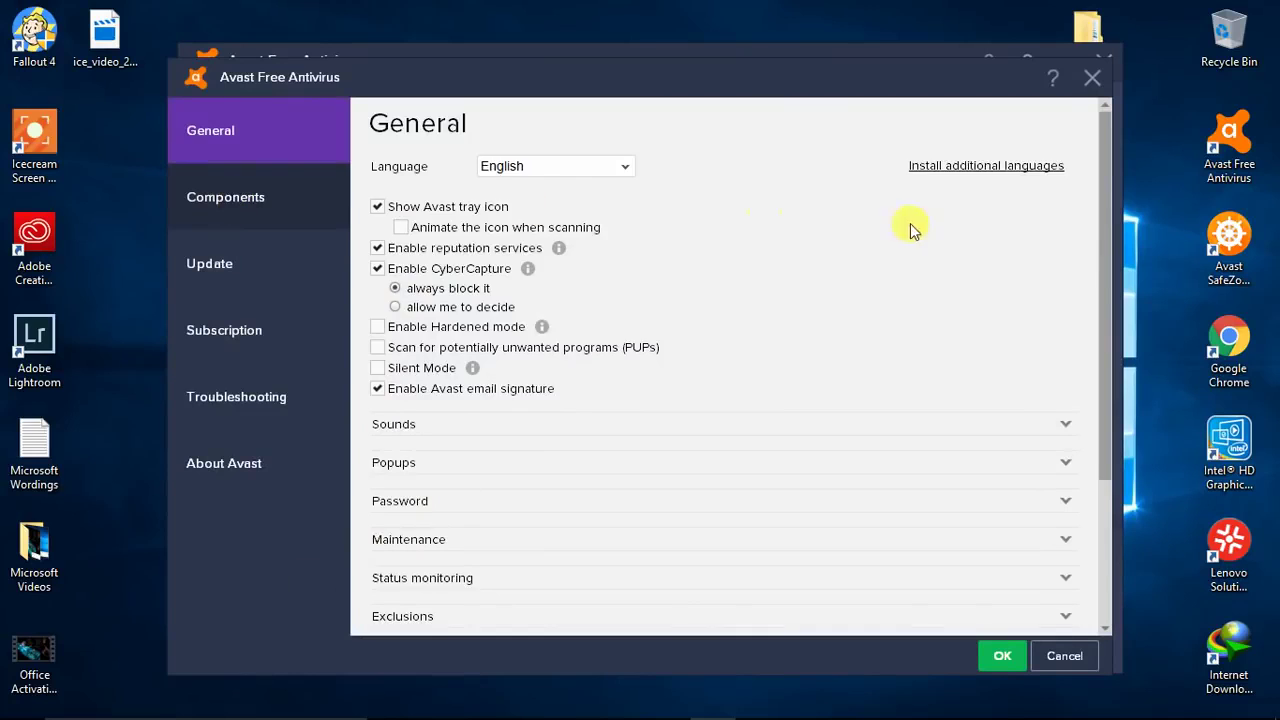
{"action": "left_click", "coordinate": [1012, 244]}
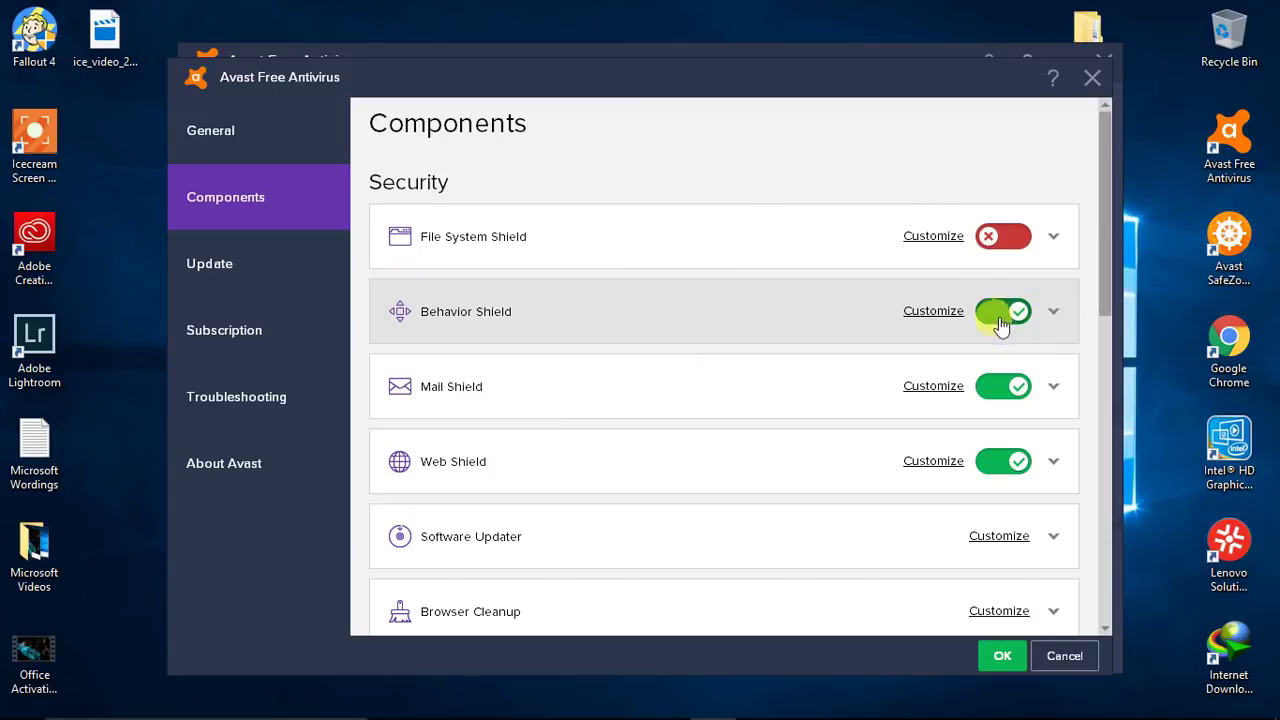
{"action": "left_click", "coordinate": [1000, 326]}
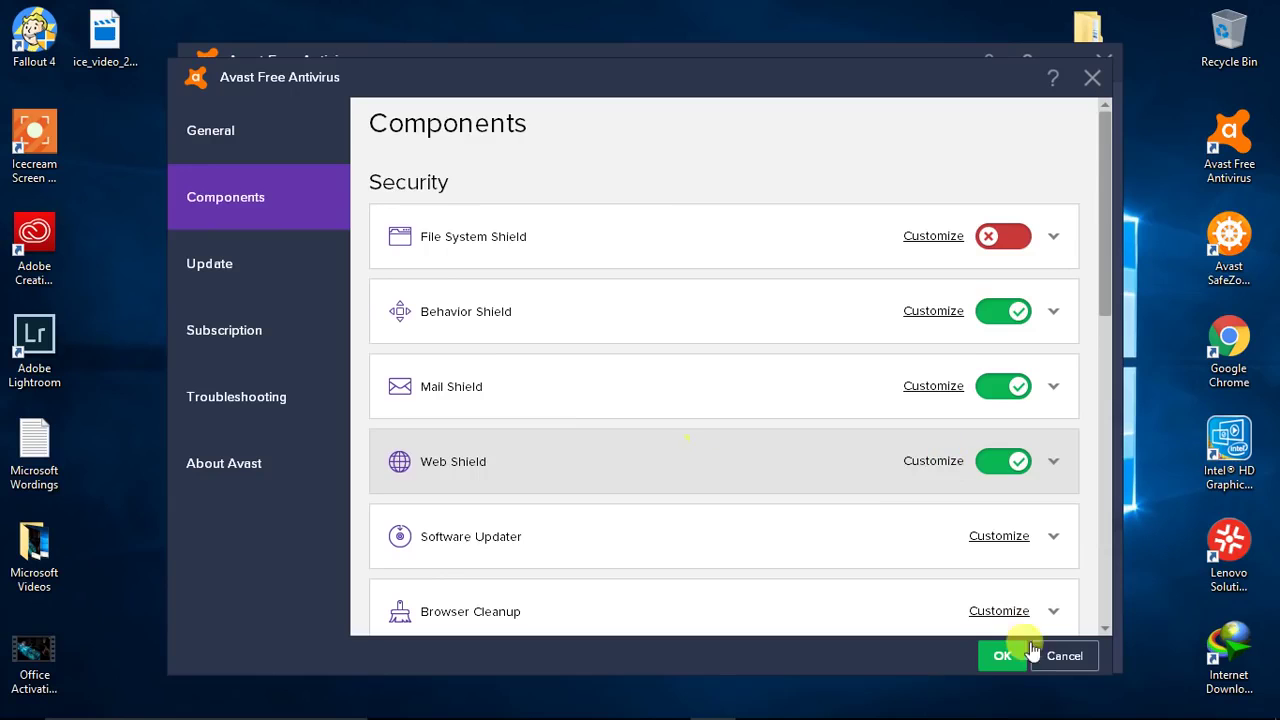
{"action": "left_click", "coordinate": [1000, 655]}
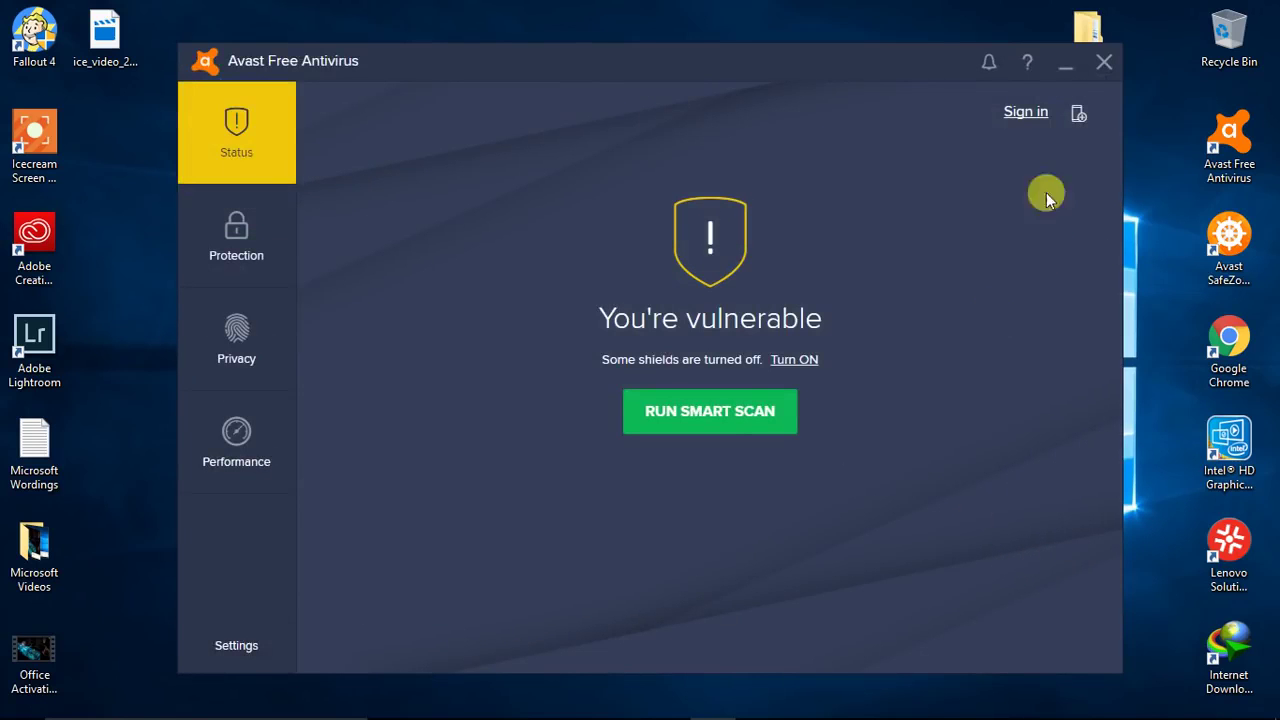
{"action": "left_click", "coordinate": [1100, 62]}
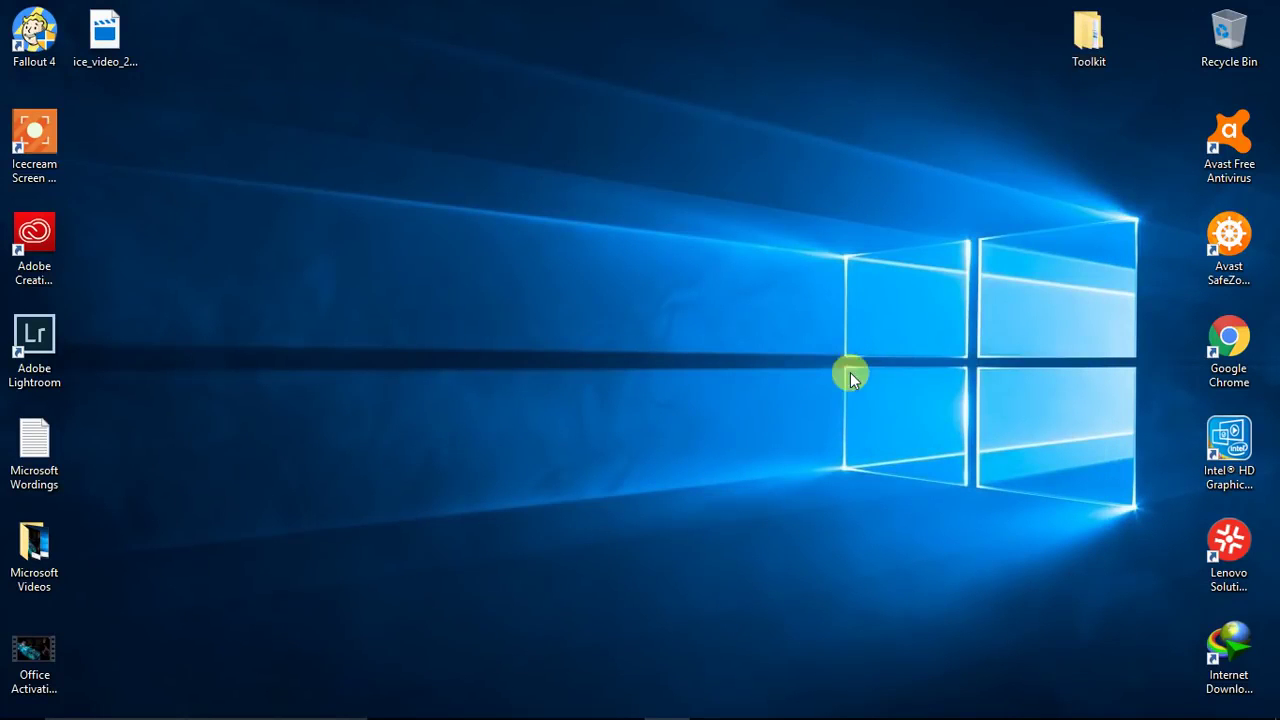
Extract the Microsoft Toolkit by Graphic Evolved archive from the desktop Toolkit folder into its own folder, and open that folder
{"action": "double_click", "coordinate": [1090, 60]}
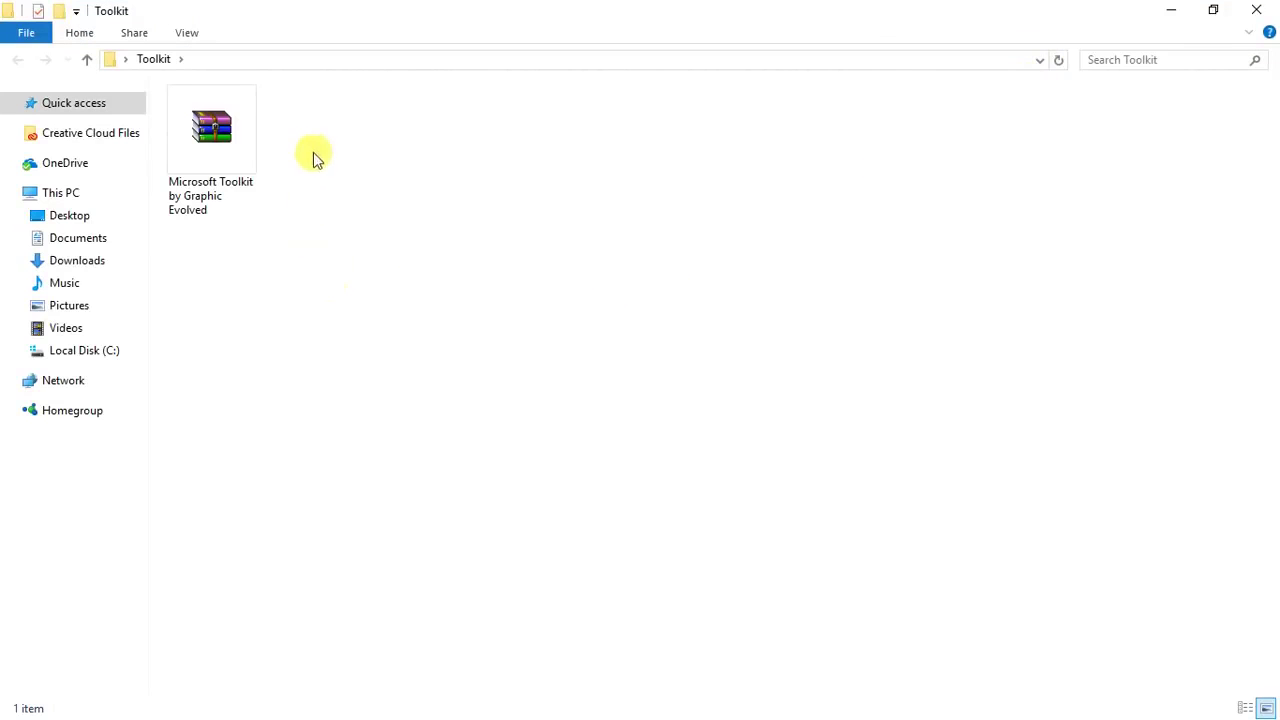
{"action": "left_click", "coordinate": [218, 113]}
{"action": "right_click", "coordinate": [218, 113]}
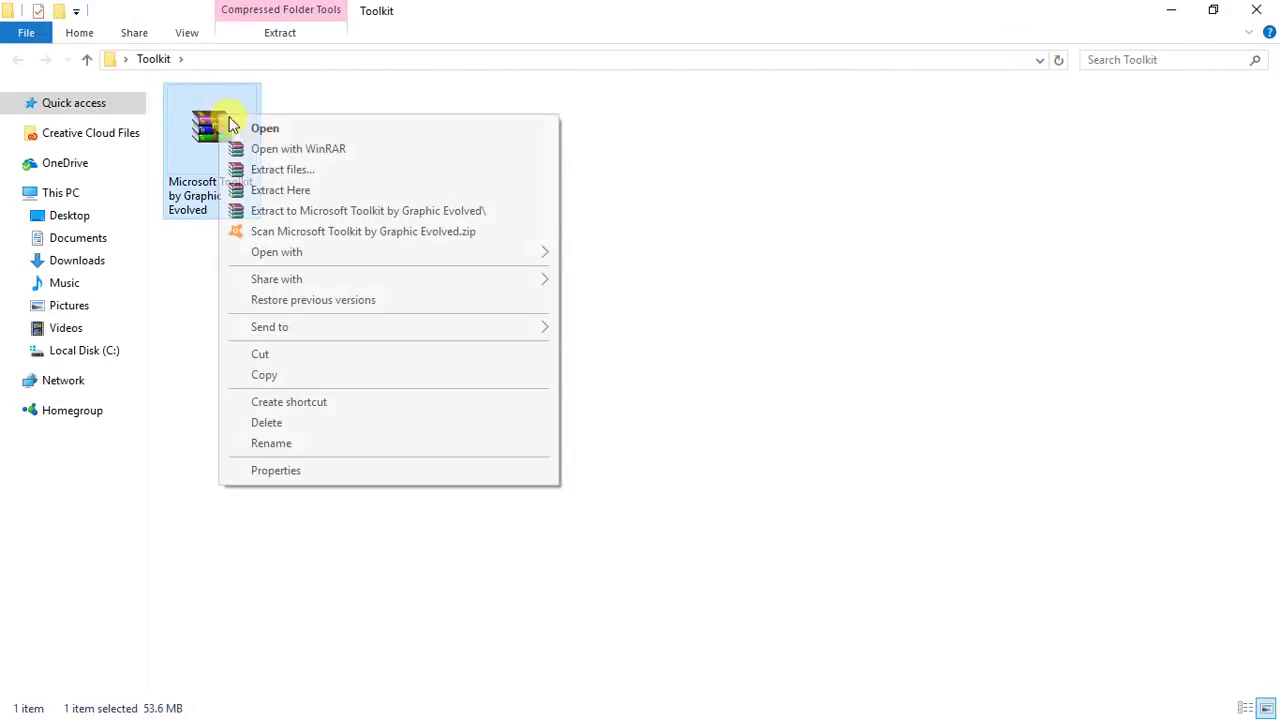
{"action": "left_click", "coordinate": [313, 211]}
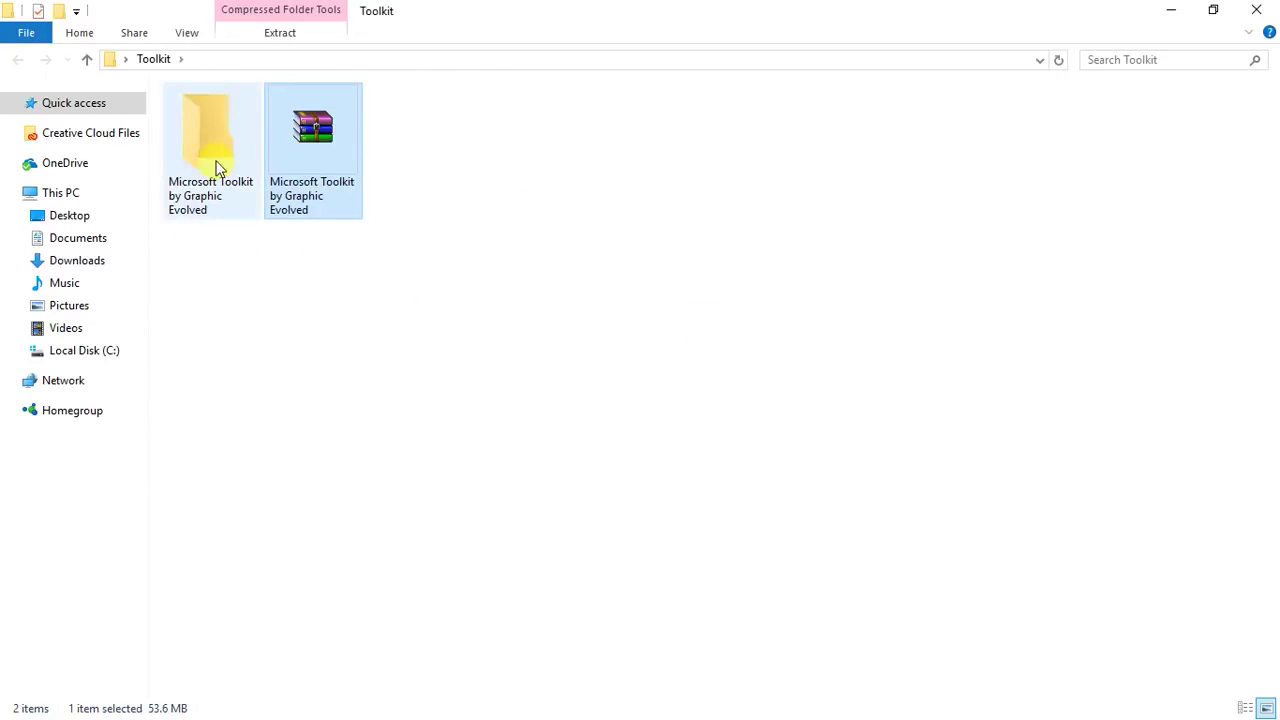
{"action": "double_click", "coordinate": [214, 171]}
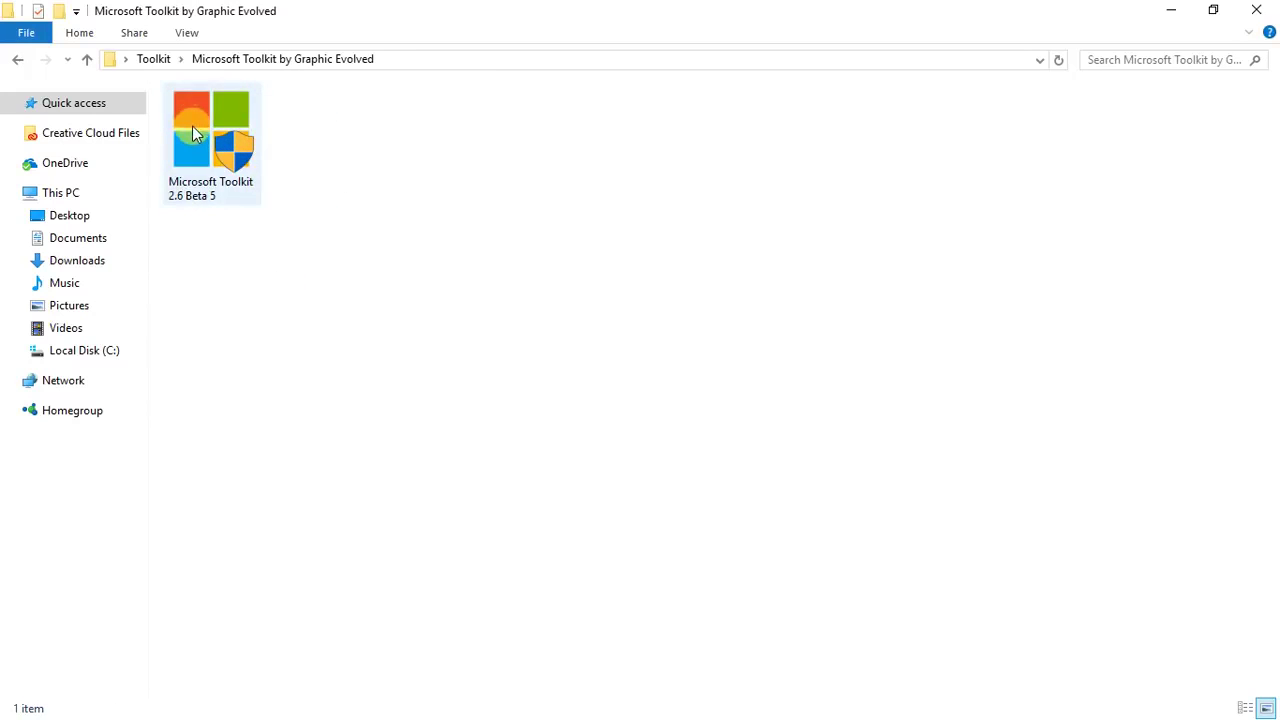
Launch Microsoft Toolkit 2.6 Beta 5 from the extracted folder, close the folder window, and refresh the desktop
{"action": "right_click", "coordinate": [192, 126]}
{"action": "left_click", "coordinate": [236, 160]}
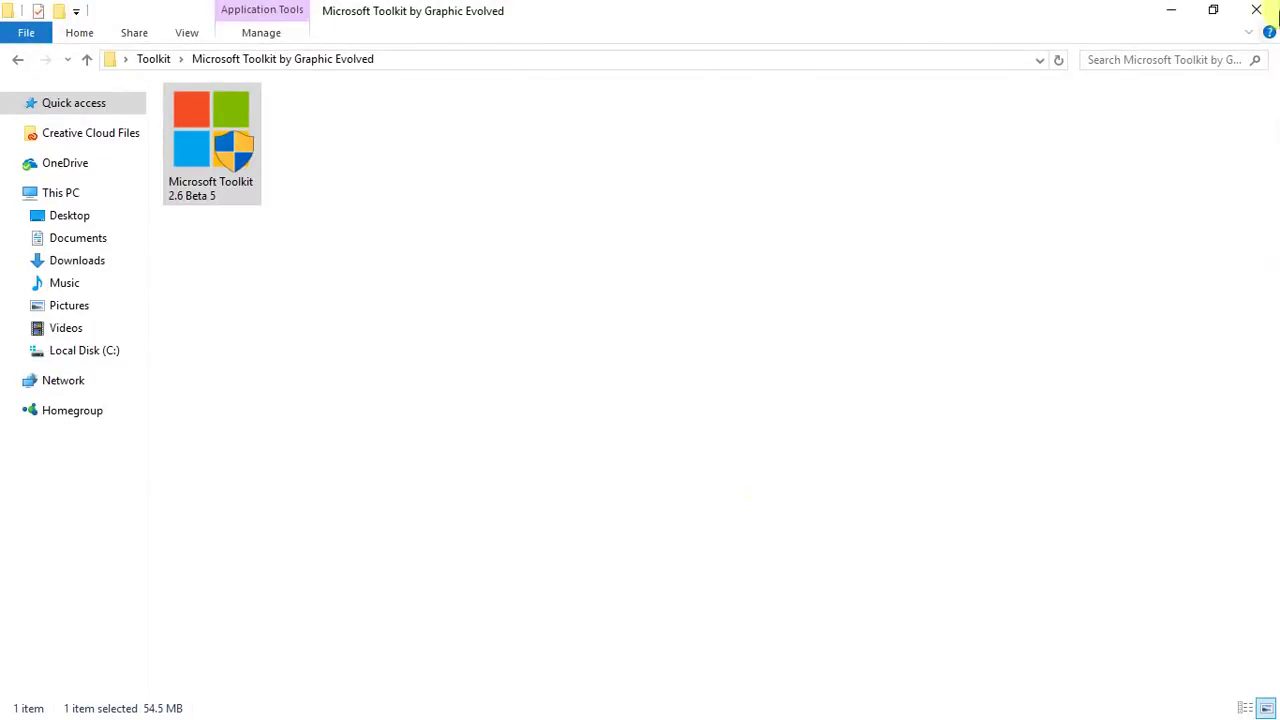
{"action": "left_click", "coordinate": [1262, 10]}
{"action": "right_click", "coordinate": [177, 191]}
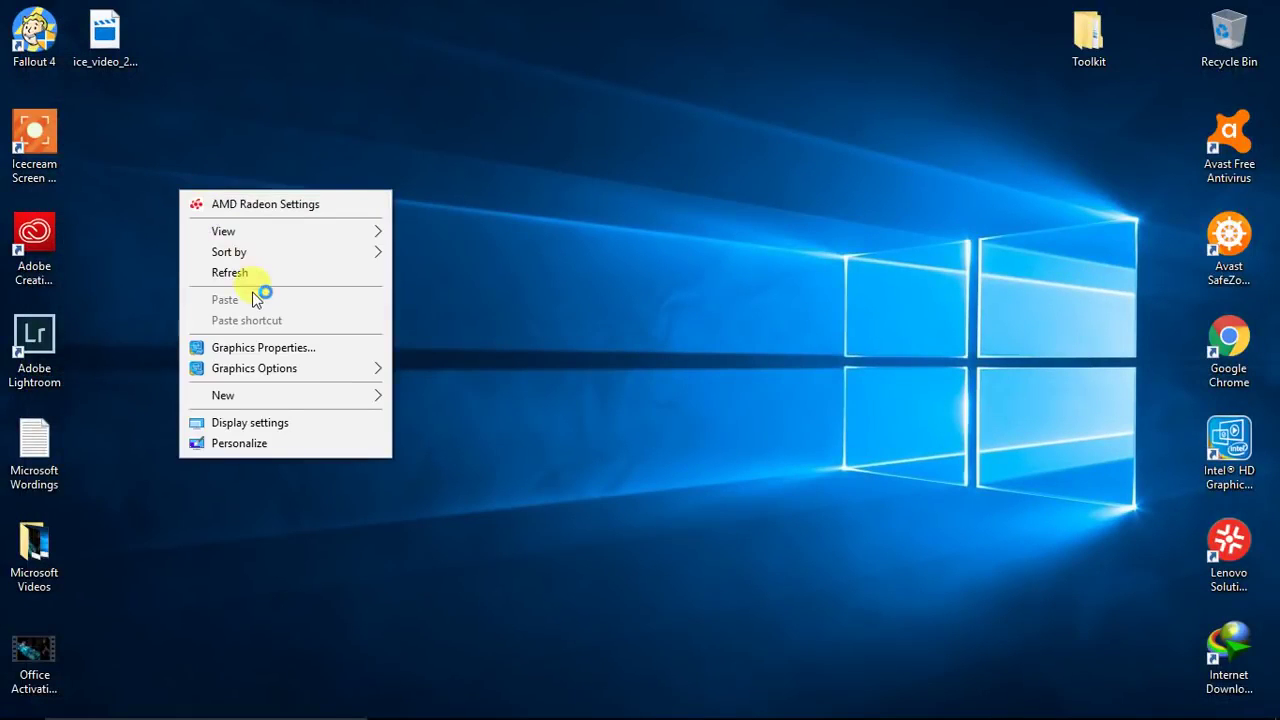
{"action": "left_click", "coordinate": [252, 276]}
Reopen the Microsoft Wordings notes, highlight step 3 about running Microsoft Toolkit, and minimize the notes
{"action": "left_click", "coordinate": [572, 700]}
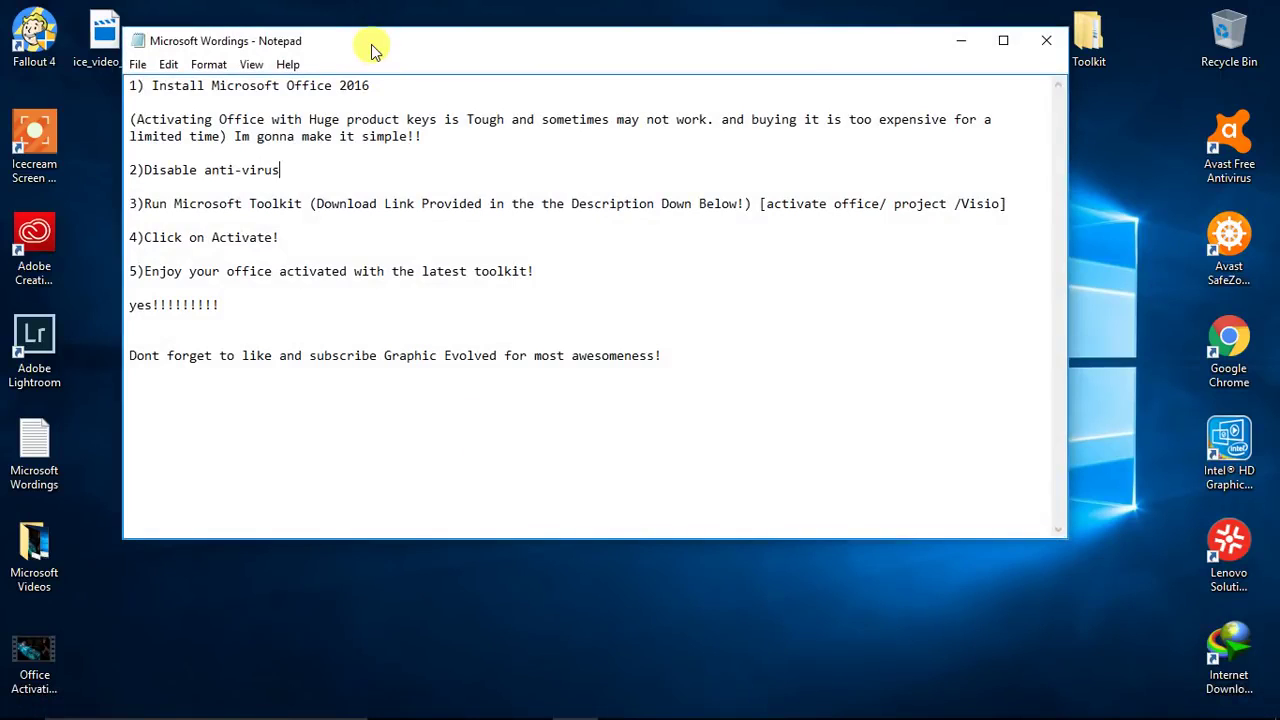
{"action": "left_click_drag", "start_coordinate": [371, 46], "coordinate": [300, 101]}
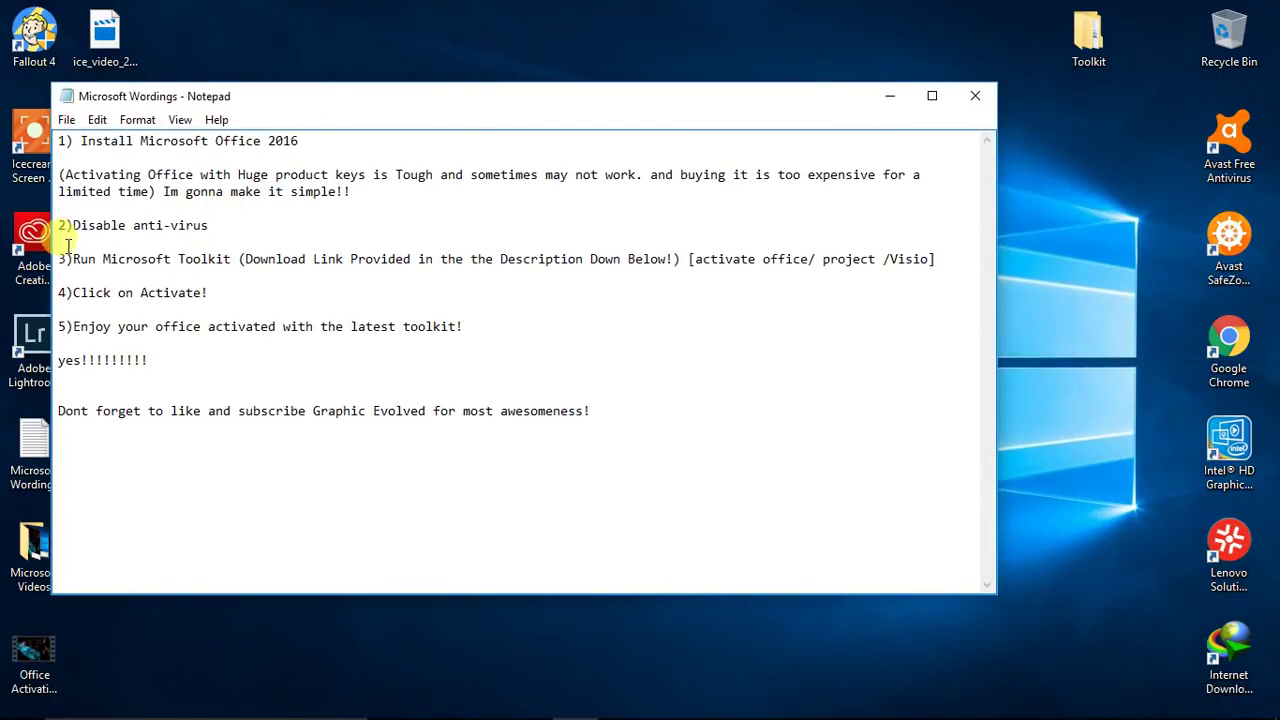
{"action": "left_click_drag", "start_coordinate": [73, 258], "coordinate": [688, 265]}
{"action": "left_click", "coordinate": [889, 96]}
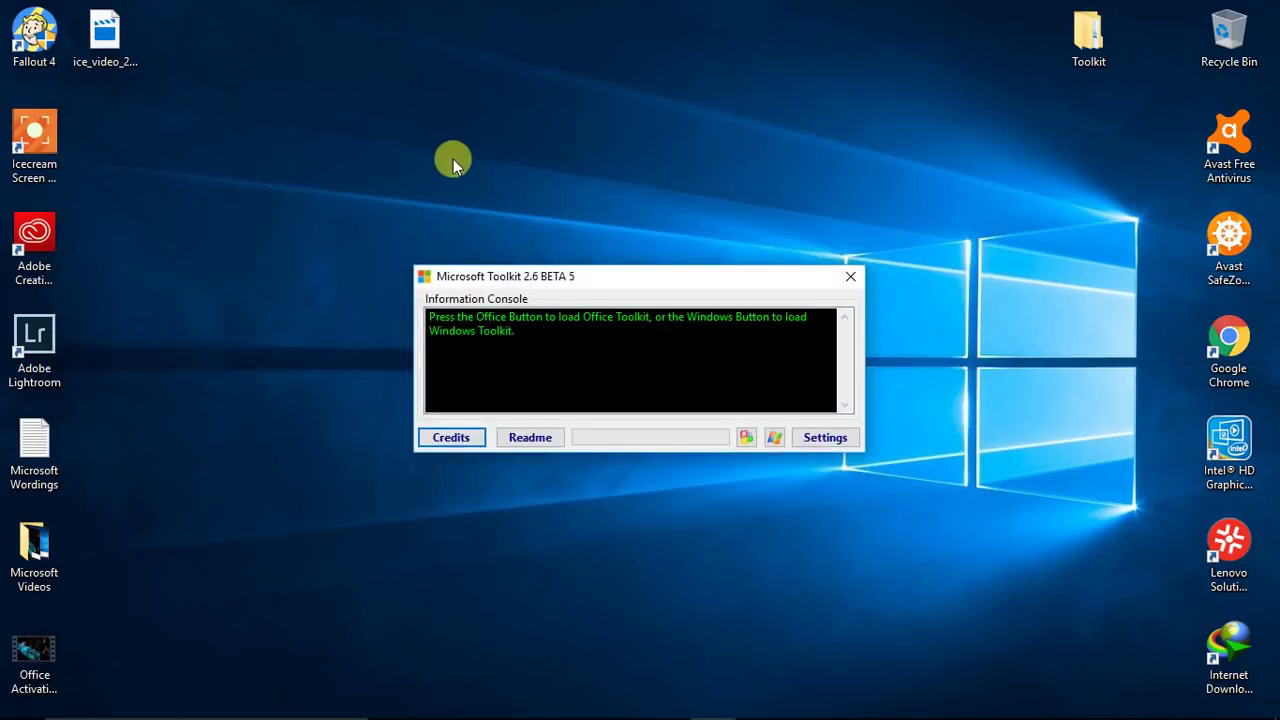
Load the Office Toolkit in Microsoft Toolkit and start activating Office with its Activate function
{"action": "left_click_drag", "start_coordinate": [527, 278], "coordinate": [492, 152]}
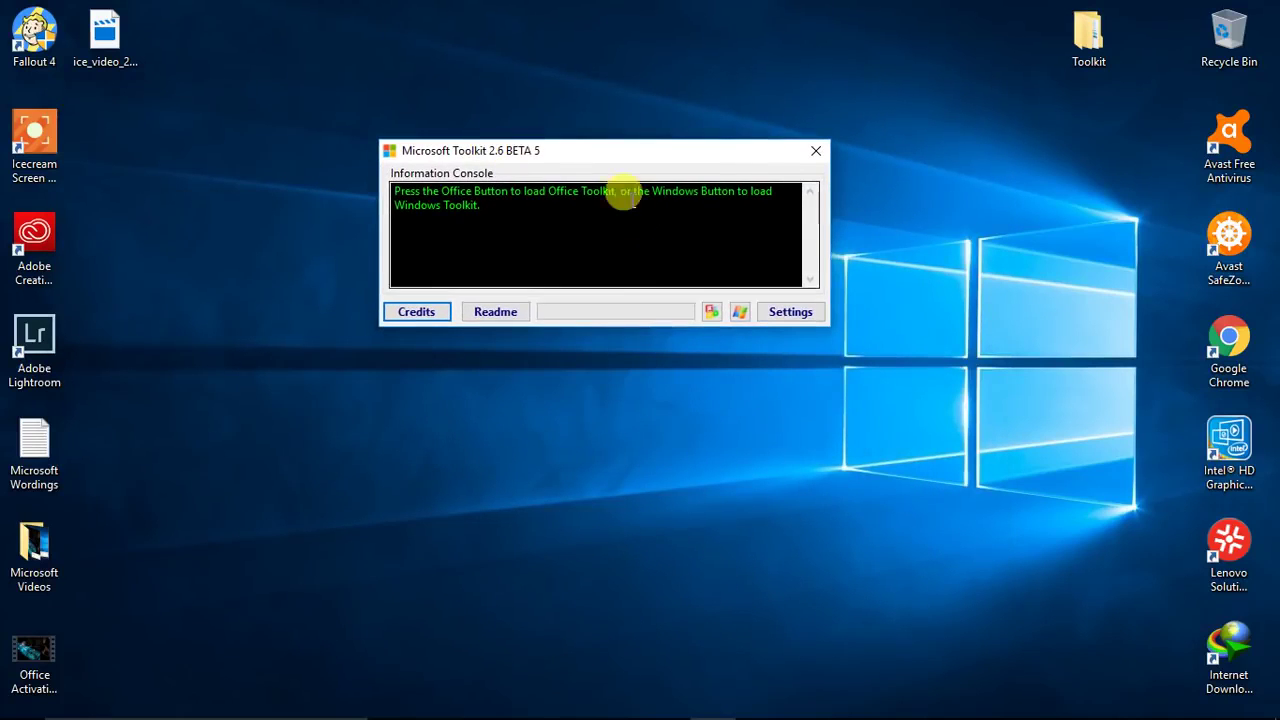
{"action": "left_click", "coordinate": [710, 312]}
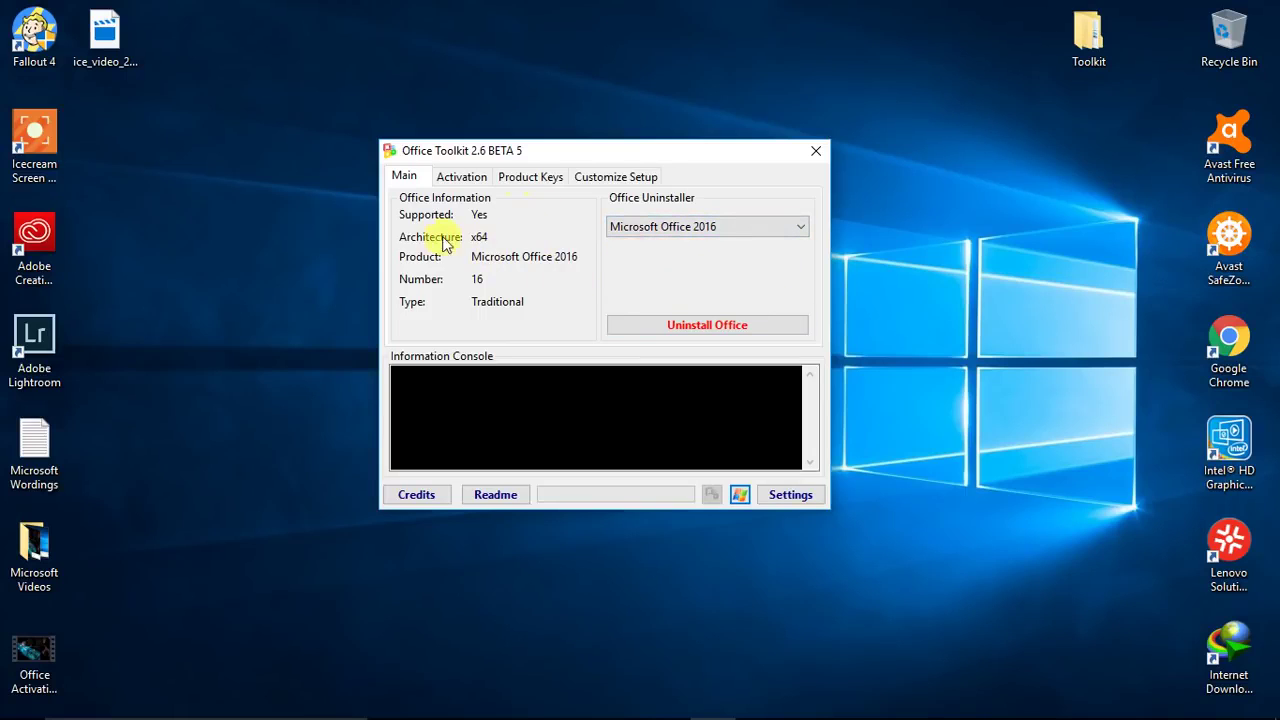
{"action": "left_click", "coordinate": [474, 183]}
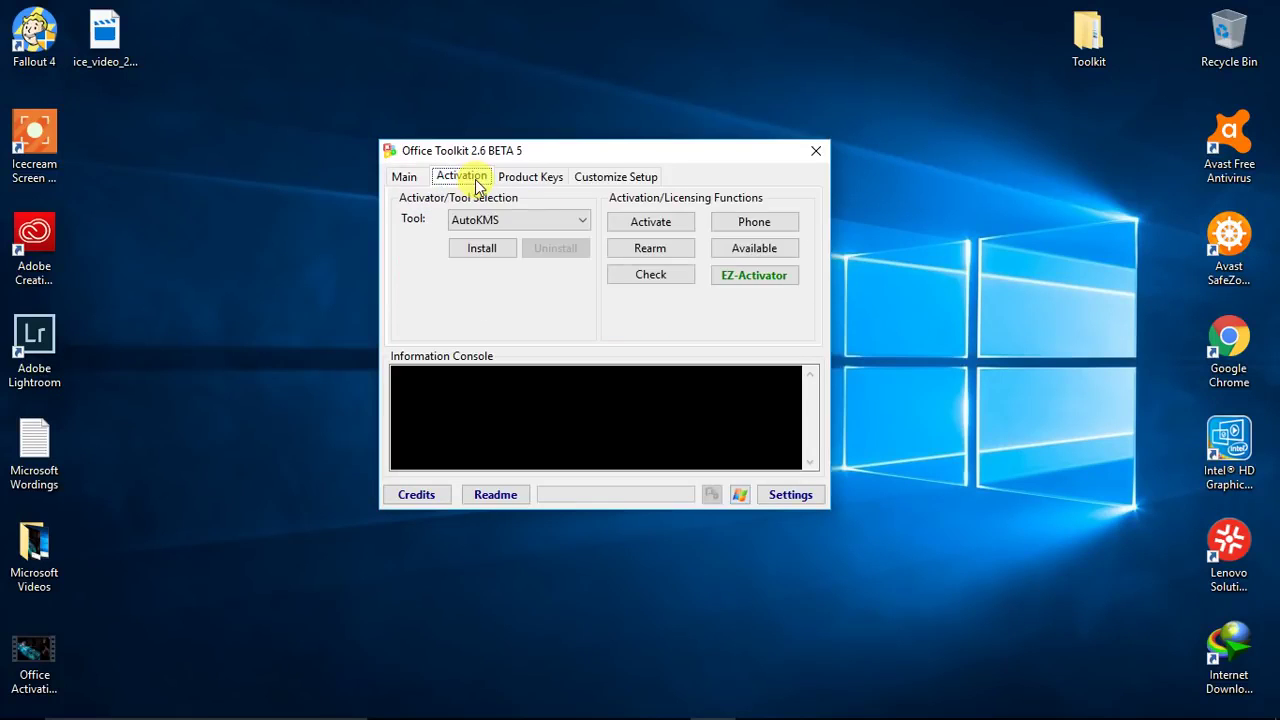
{"action": "left_click", "coordinate": [652, 224]}
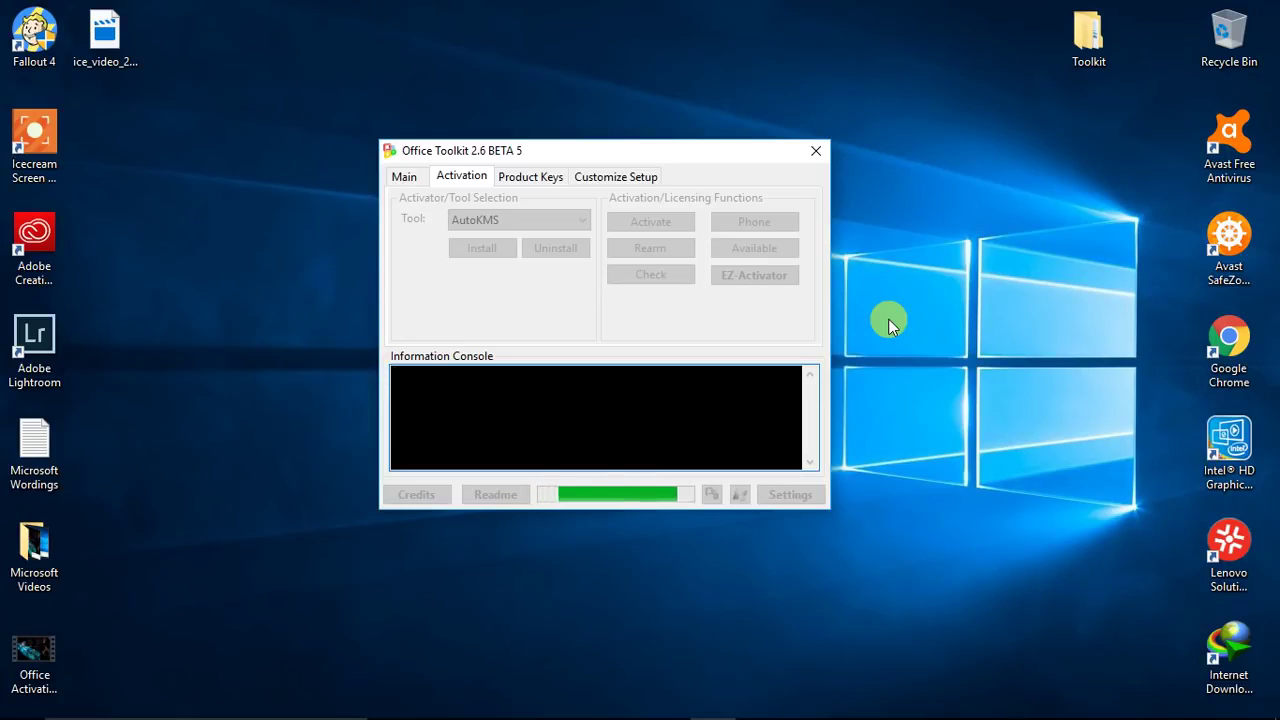
Shift the Office Toolkit window slightly and highlight the activation result line in its information console
{"action": "right_click", "coordinate": [213, 292]}
{"action": "left_click", "coordinate": [251, 374]}
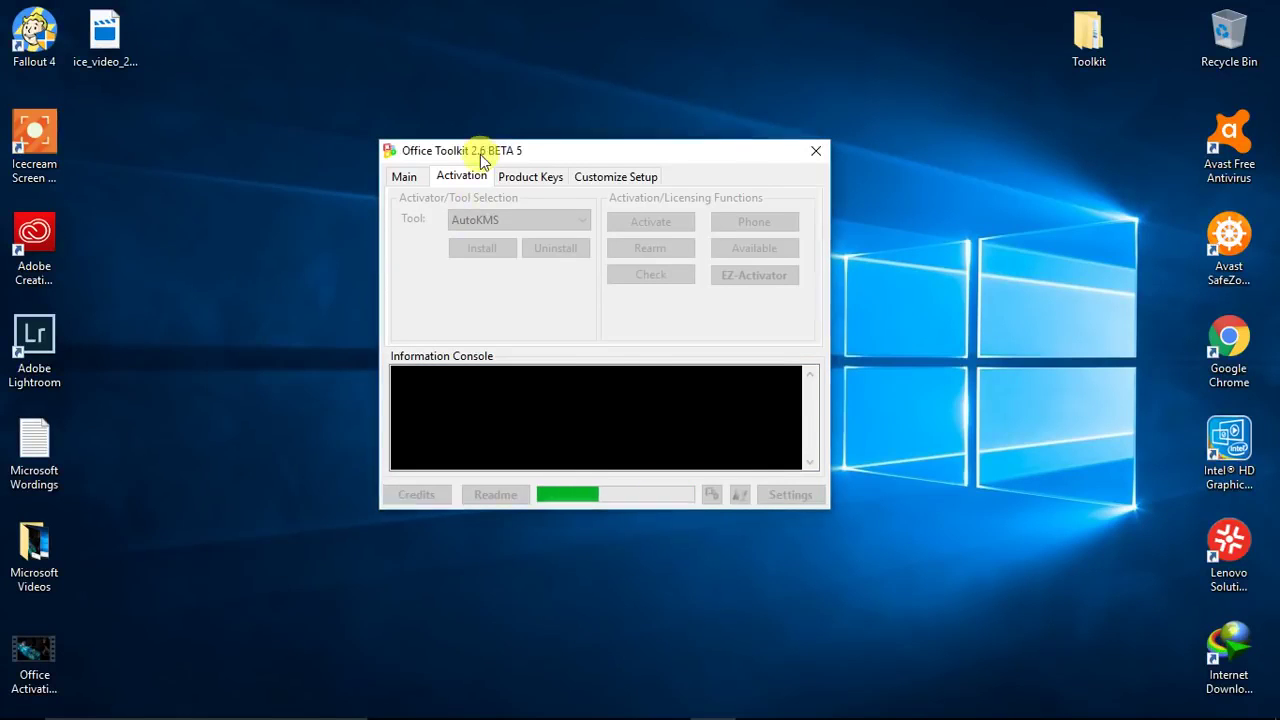
{"action": "left_click_drag", "start_coordinate": [477, 150], "coordinate": [453, 170]}
{"action": "left_click", "coordinate": [622, 443]}
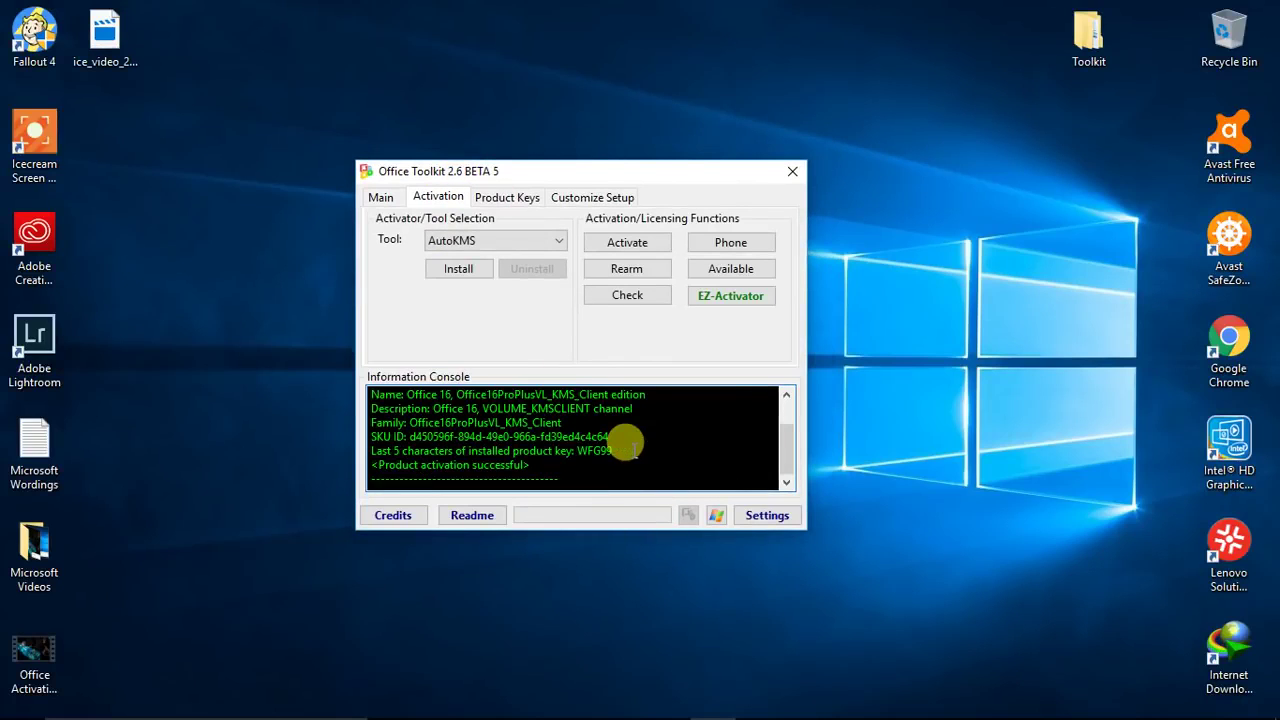
{"action": "left_click_drag", "start_coordinate": [373, 465], "coordinate": [530, 466]}
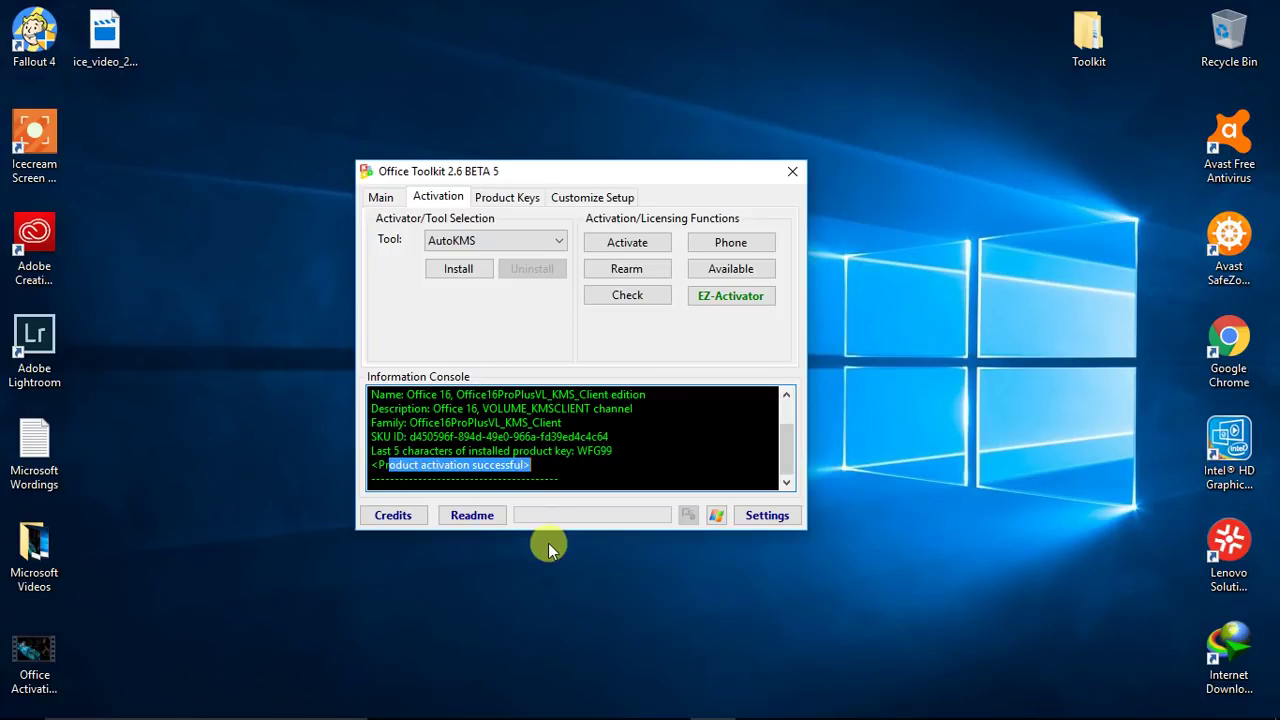
{"action": "left_click", "coordinate": [548, 543]}
Start Word 2016 with a blank document, check the product activation status on its Account page, and close Word
{"action": "left_click", "coordinate": [22, 700]}
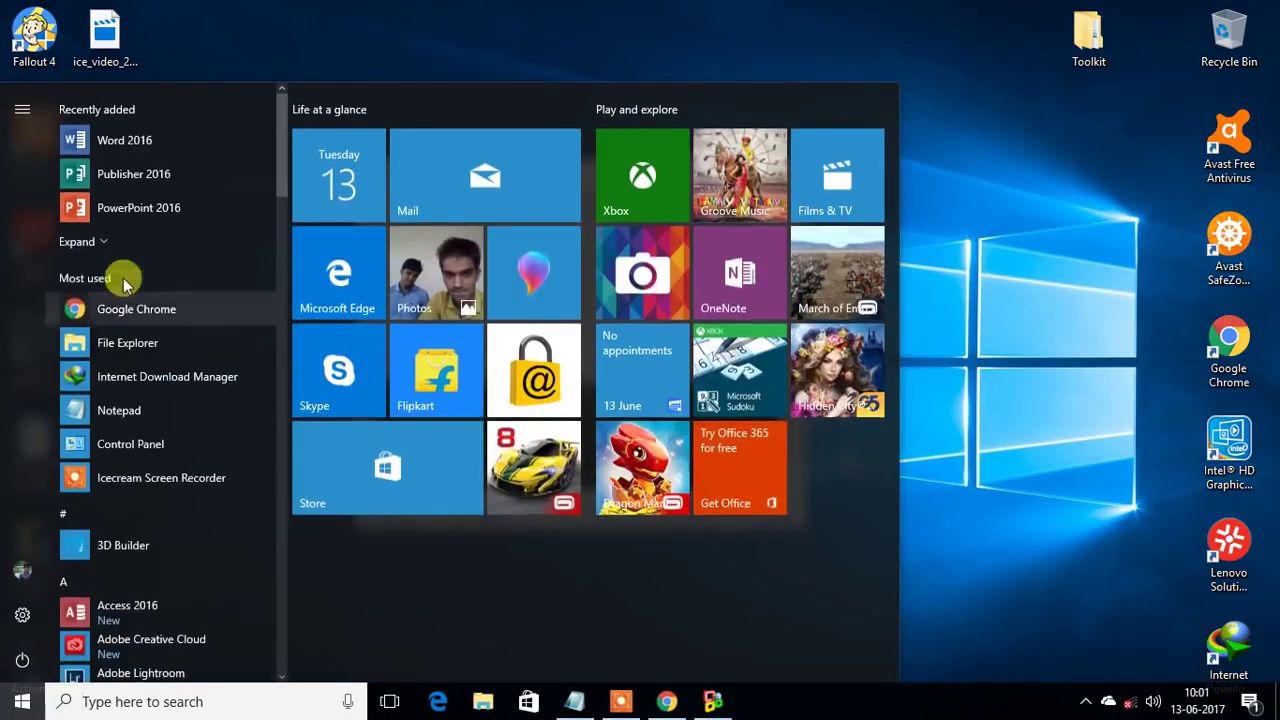
{"action": "left_click", "coordinate": [155, 138]}
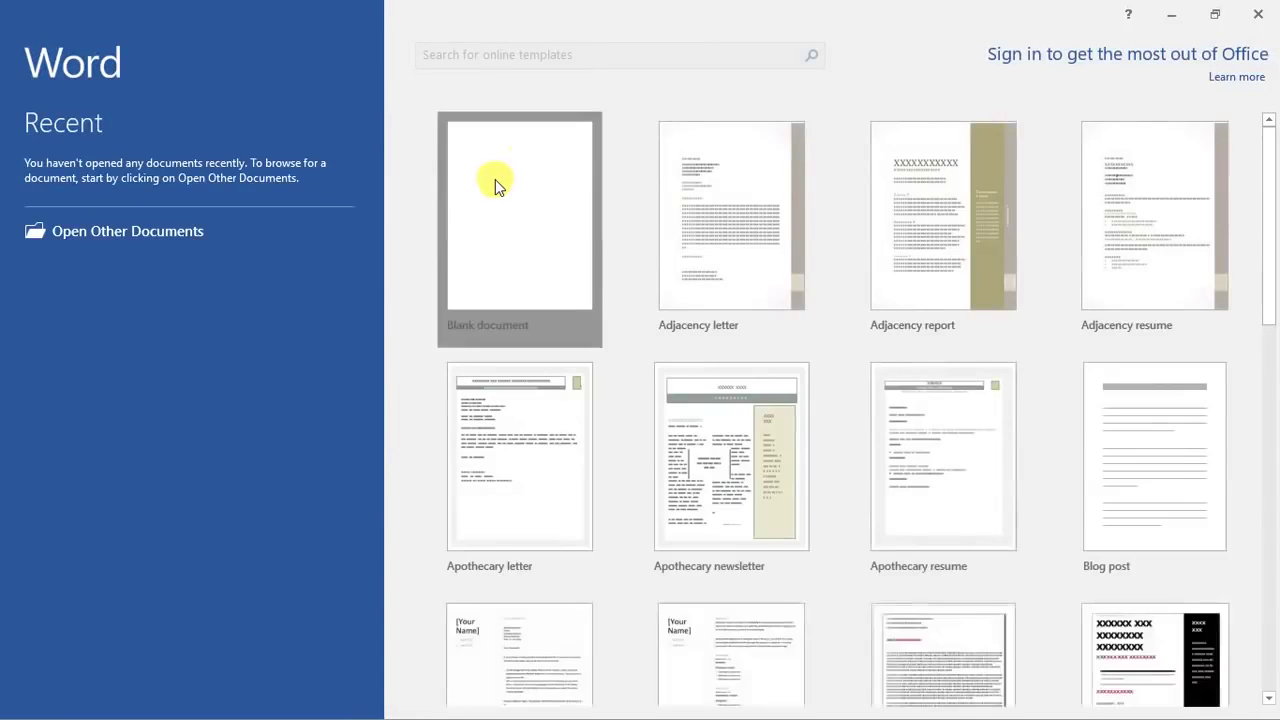
{"action": "left_click", "coordinate": [494, 181]}
{"action": "left_click", "coordinate": [42, 45]}
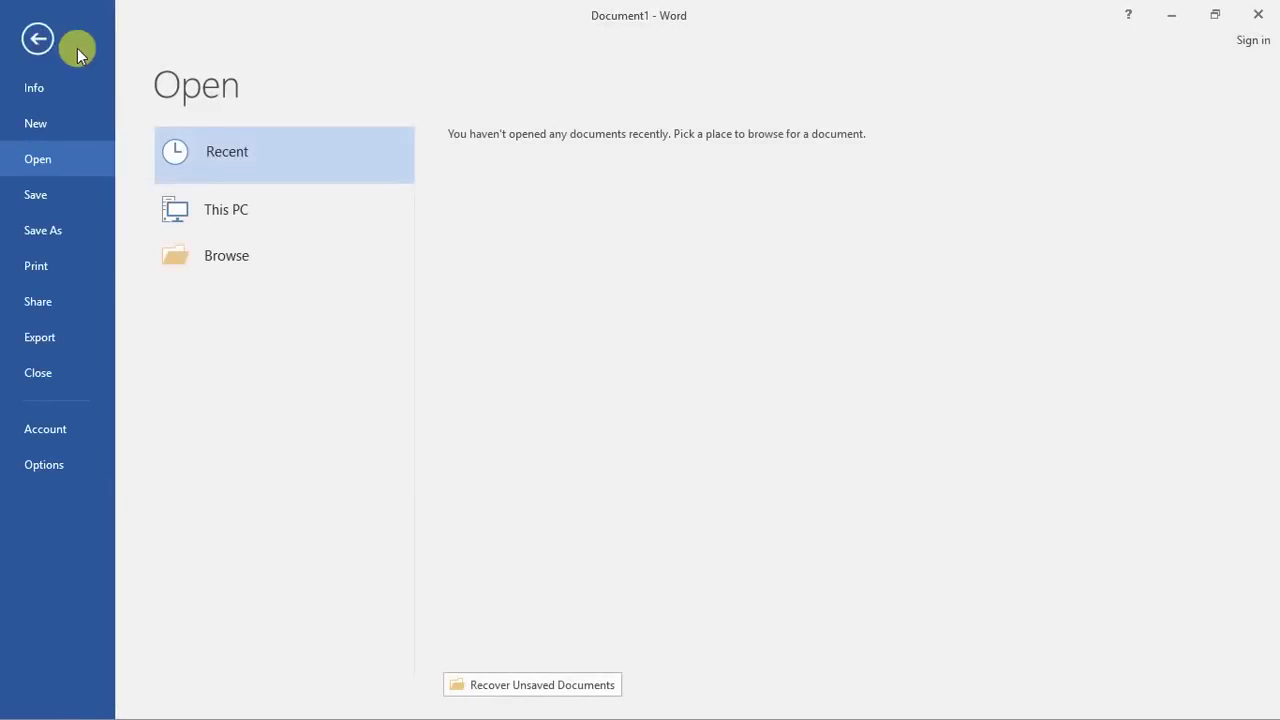
{"action": "left_click", "coordinate": [56, 416]}
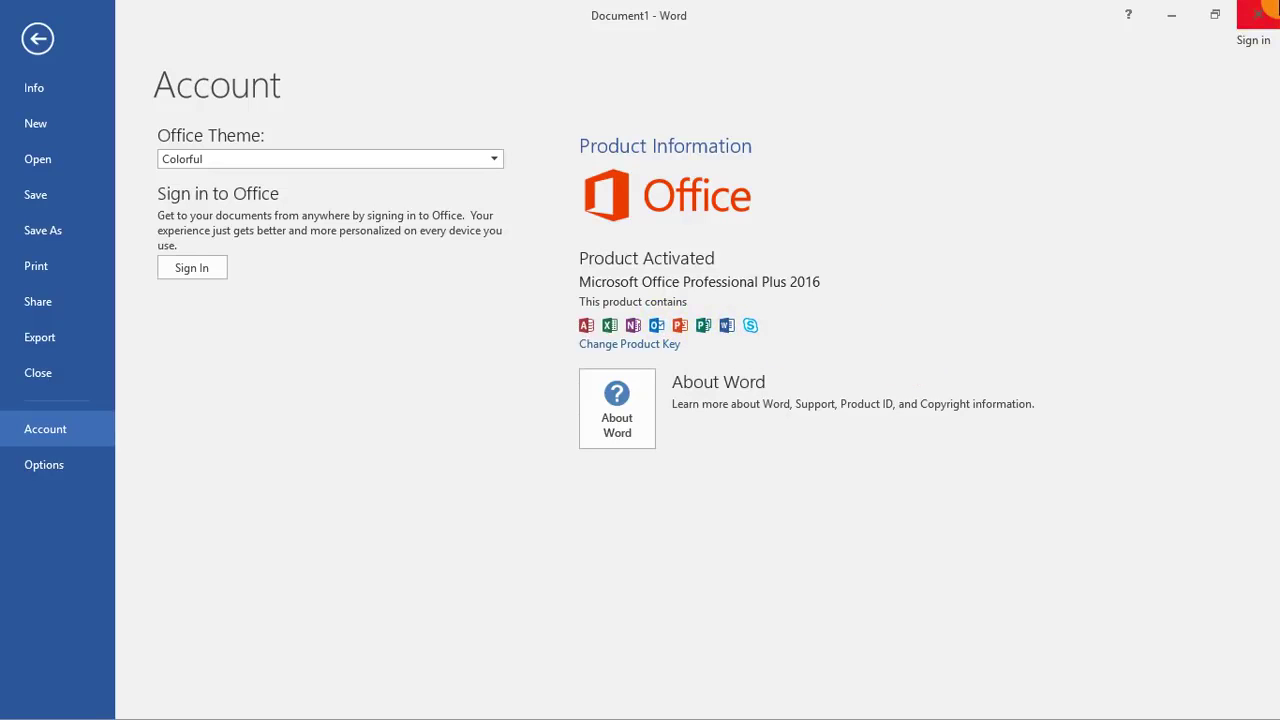
{"action": "left_click", "coordinate": [1257, 14]}
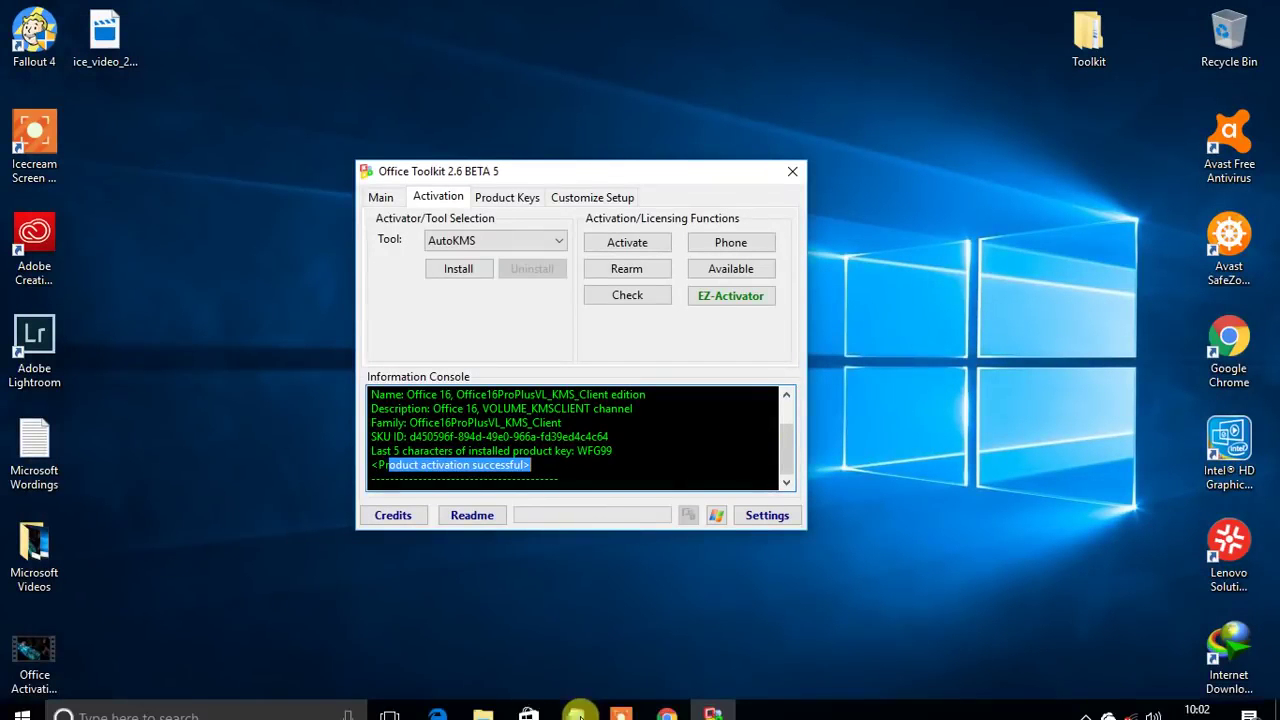
Reopen the Microsoft Wordings notes and highlight steps 4 and 5 and the closing lines while reading them
{"action": "left_click", "coordinate": [580, 712]}
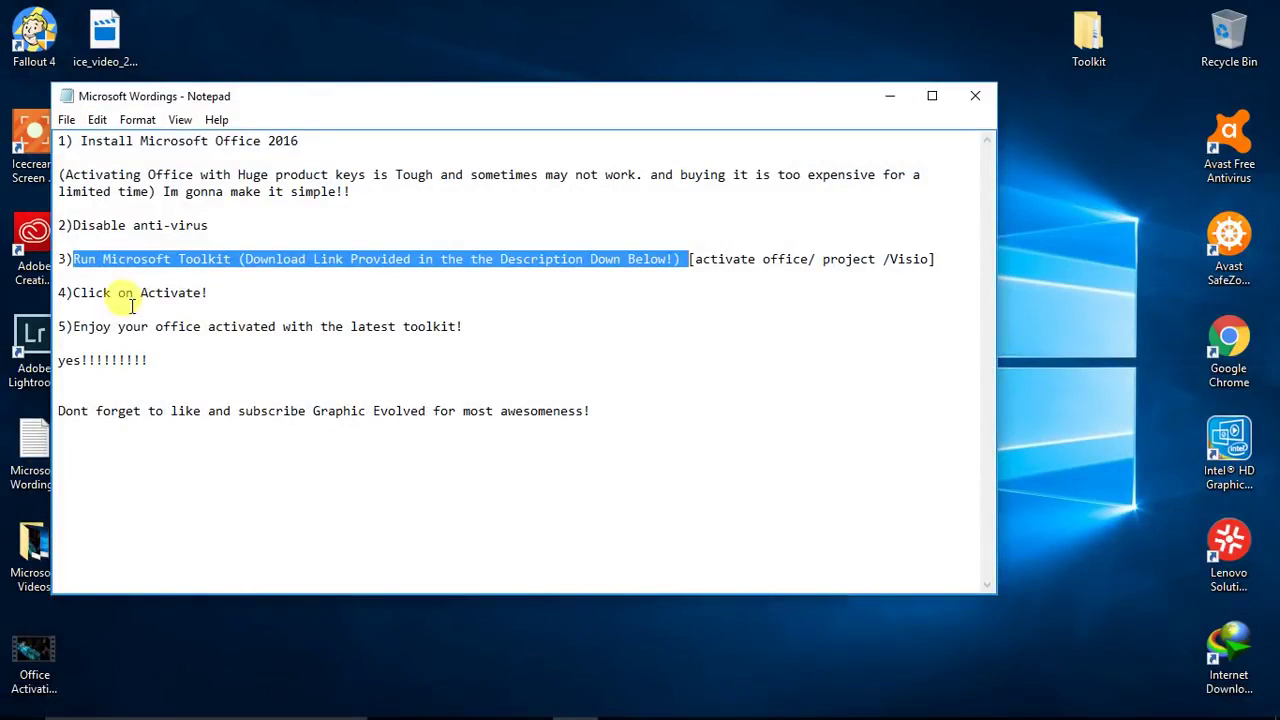
{"action": "left_click_drag", "start_coordinate": [88, 293], "coordinate": [131, 293]}
{"action": "left_click", "coordinate": [85, 328]}
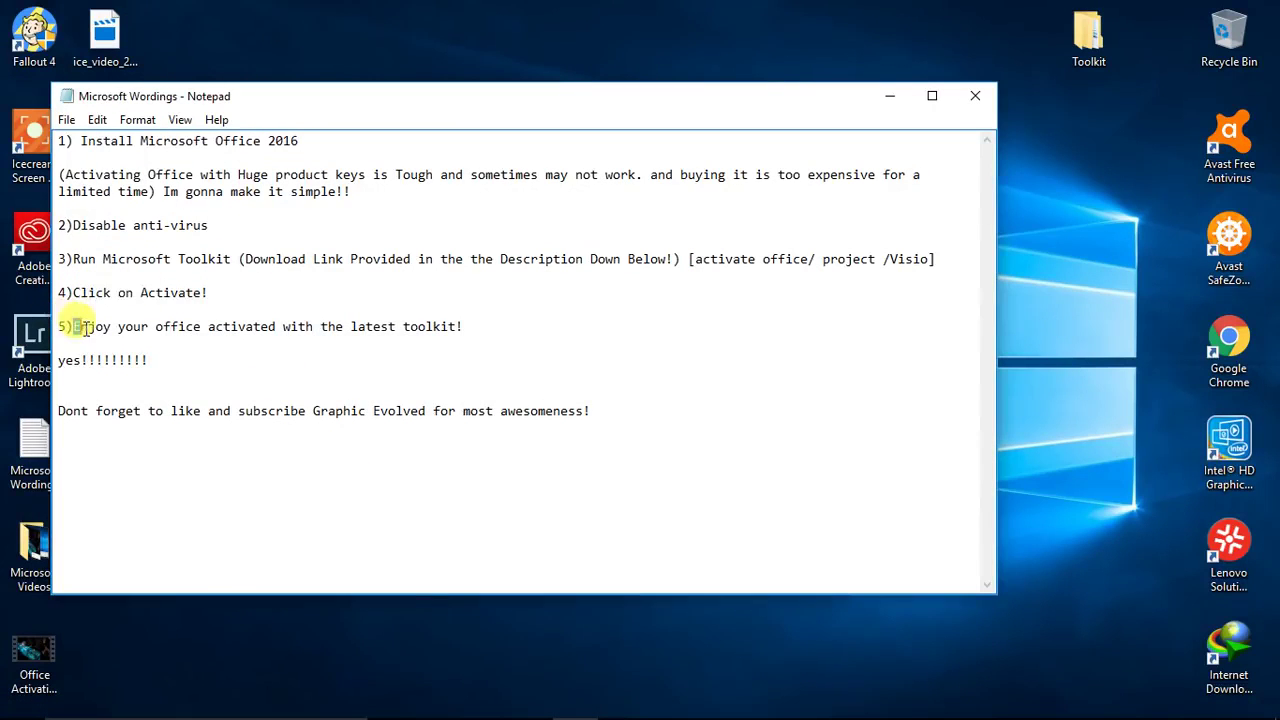
{"action": "left_click_drag", "start_coordinate": [85, 328], "coordinate": [463, 327]}
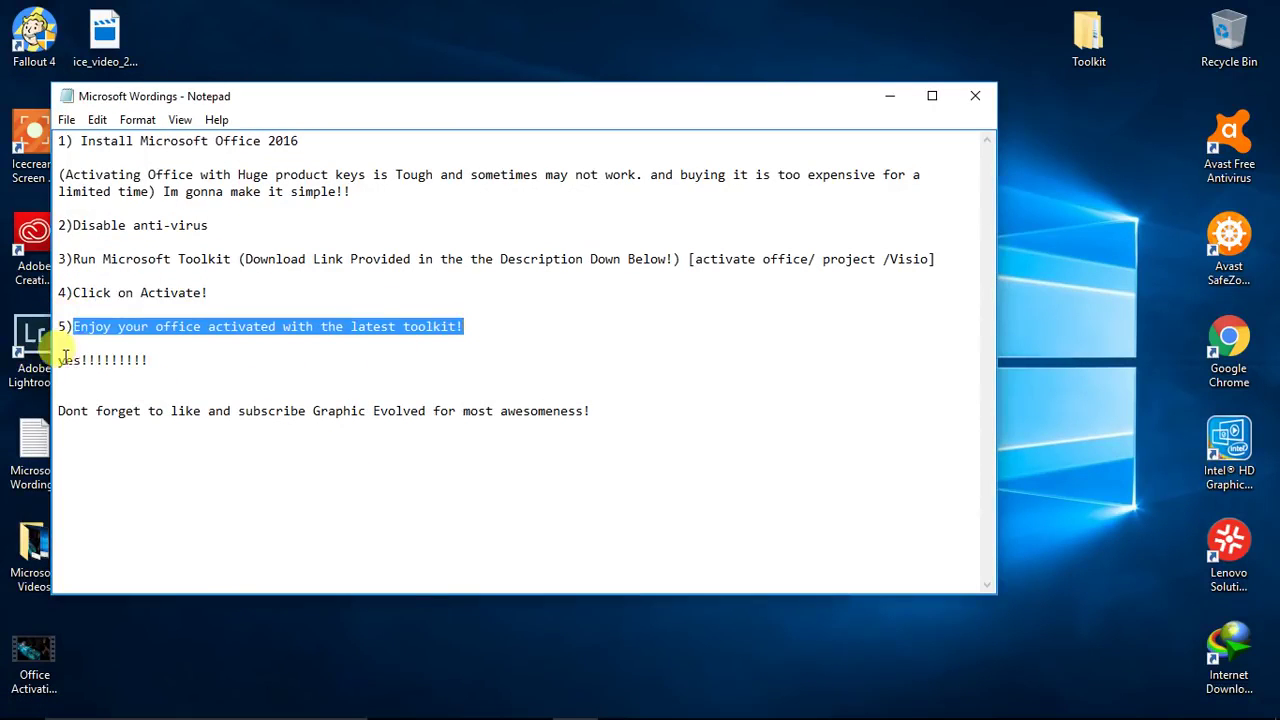
{"action": "left_click_drag", "start_coordinate": [63, 360], "coordinate": [166, 363]}
{"action": "left_click", "coordinate": [172, 376]}
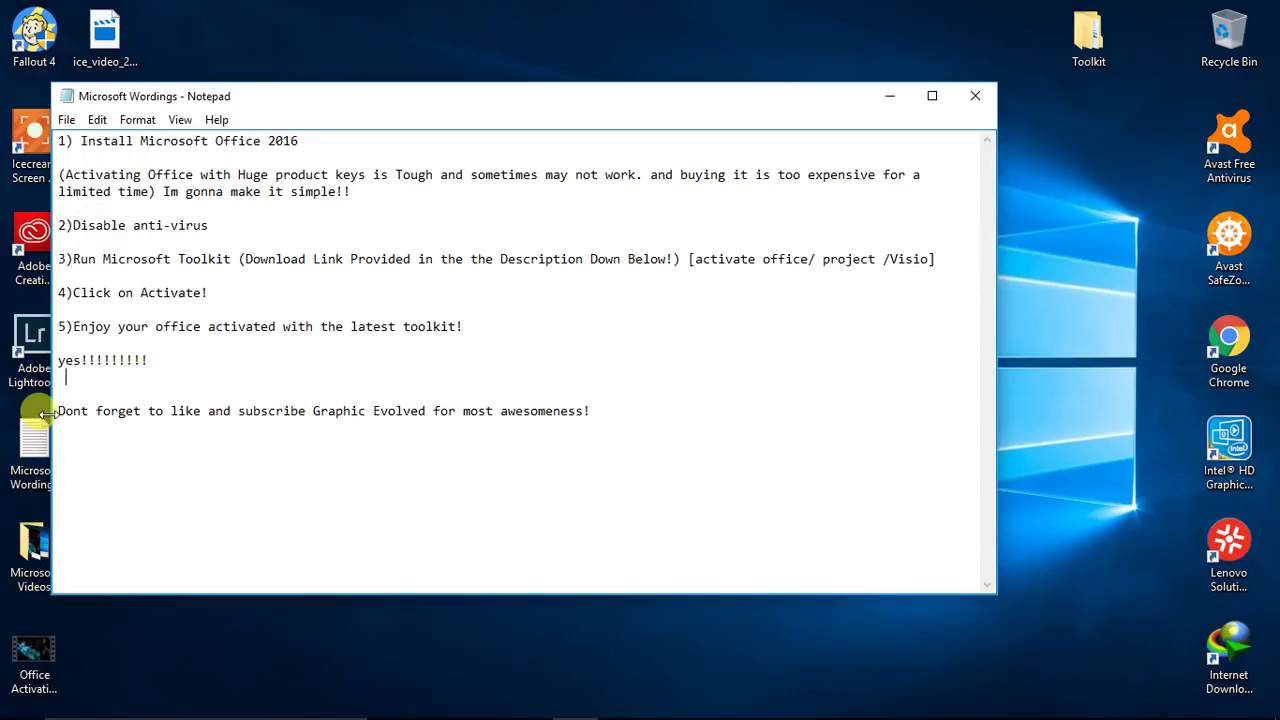
{"action": "left_click_drag", "start_coordinate": [58, 410], "coordinate": [637, 417]}
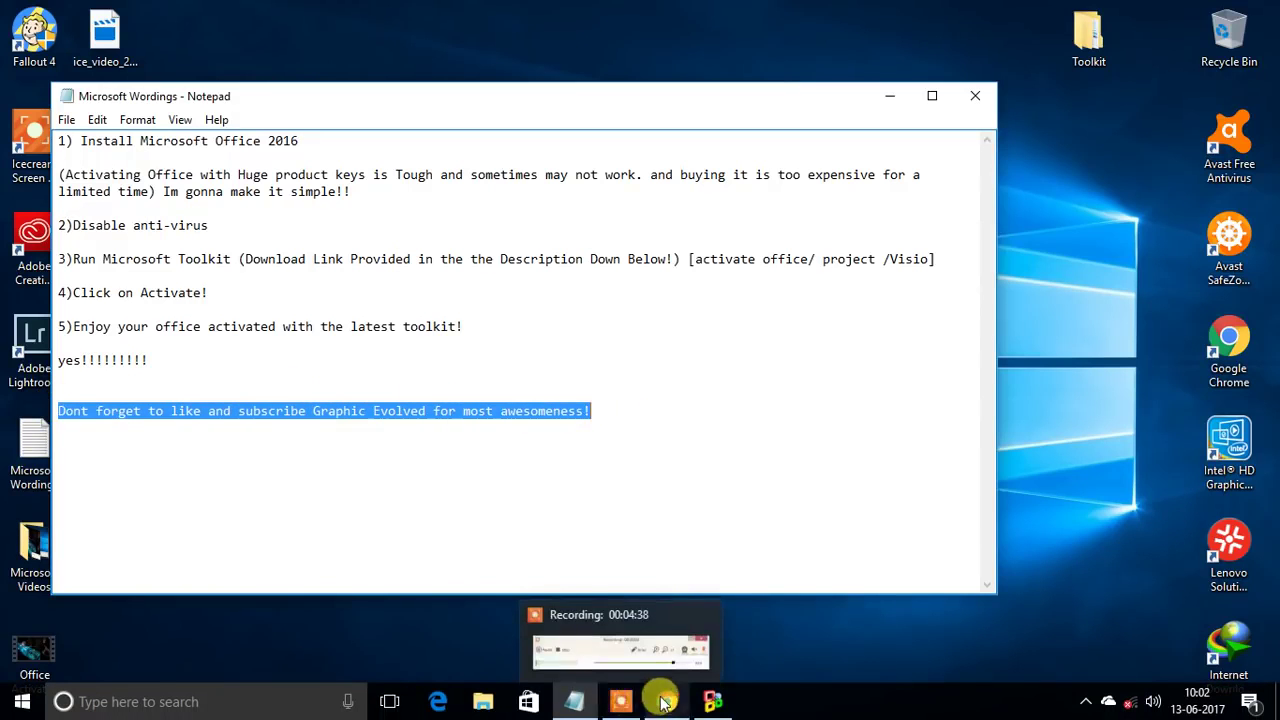
Switch to Chrome to view the YouTube video's description, minimize the browser, and bring the Office Toolkit window to the front
{"action": "left_click", "coordinate": [665, 700]}
{"action": "scroll", "coordinate": [494, 406], "scroll_direction": "down", "scroll_amount": 5}
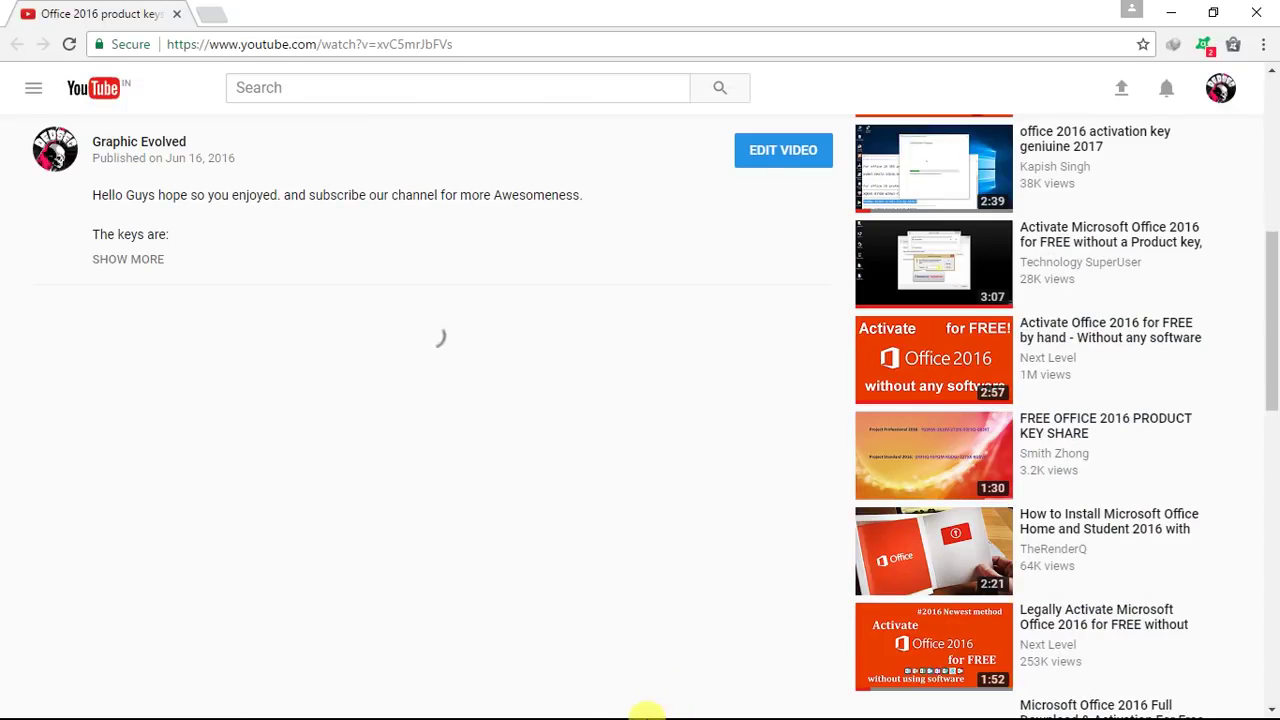
{"action": "left_click", "coordinate": [1170, 12]}
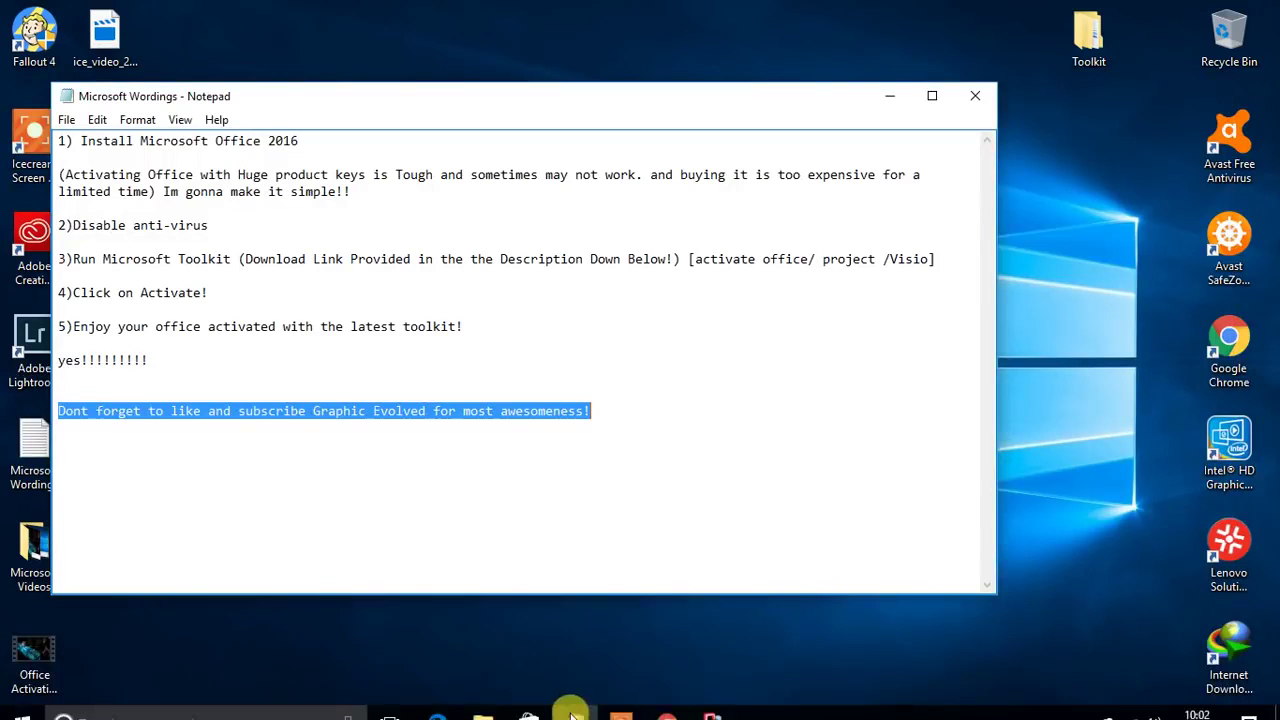
{"action": "left_click", "coordinate": [711, 700]}
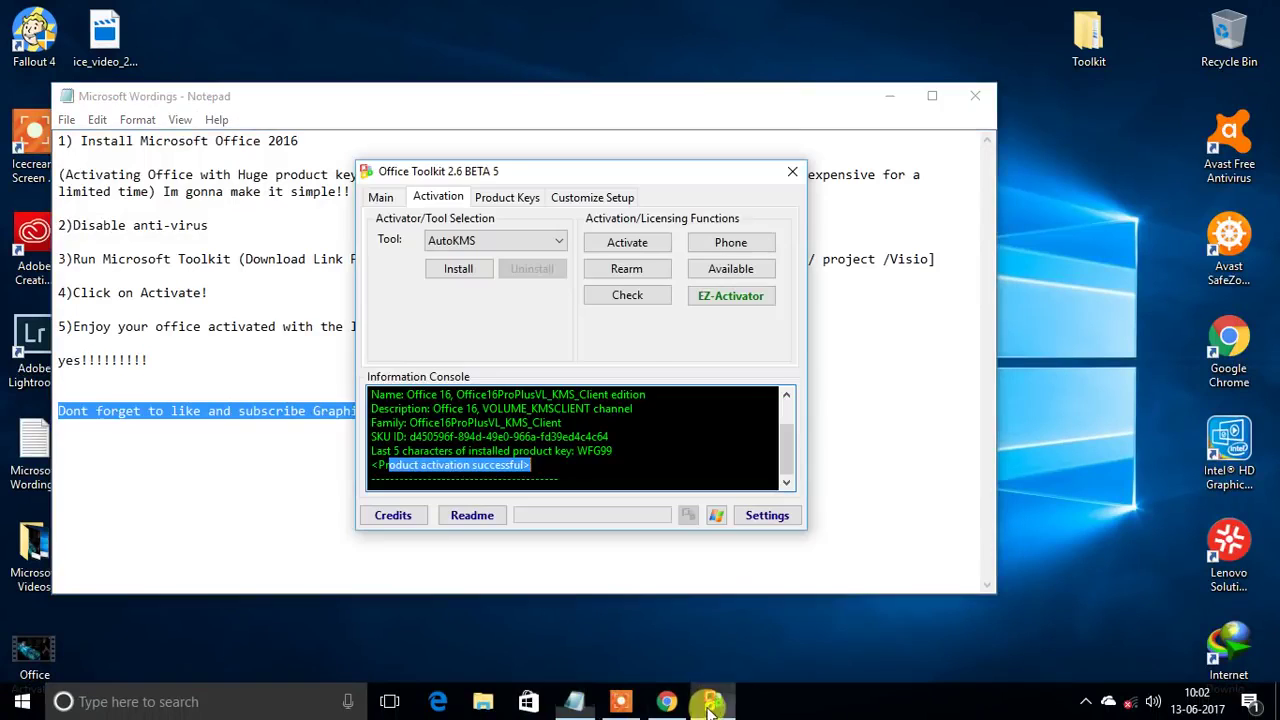